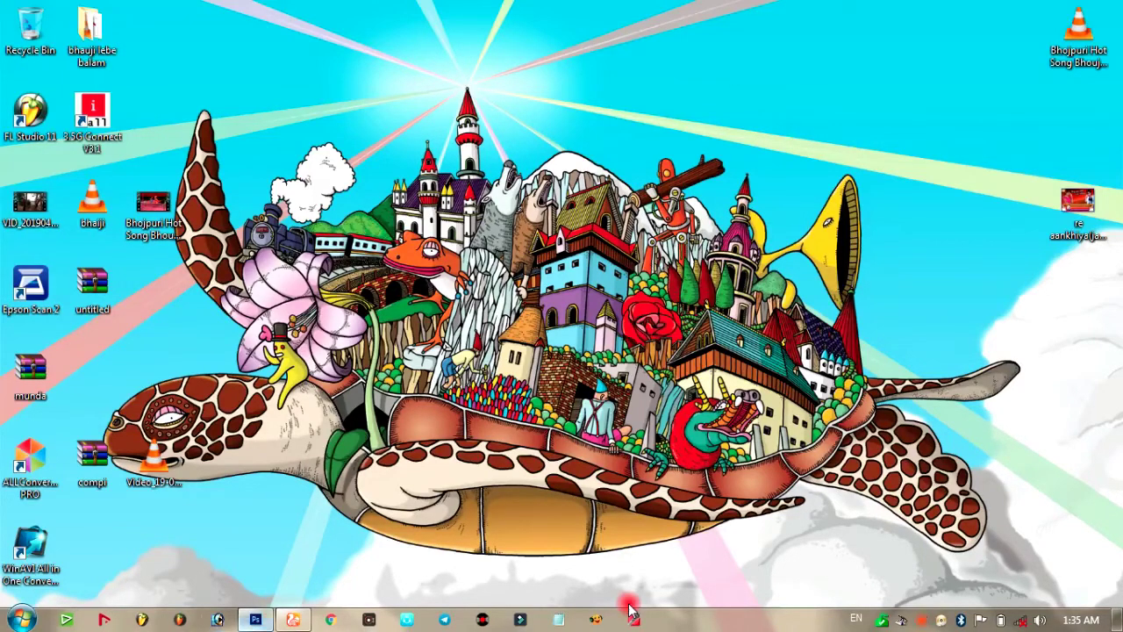
Step: Bring Photoshop CS6 up from the taskbar and close the File menu without choosing anything
click(254, 621)
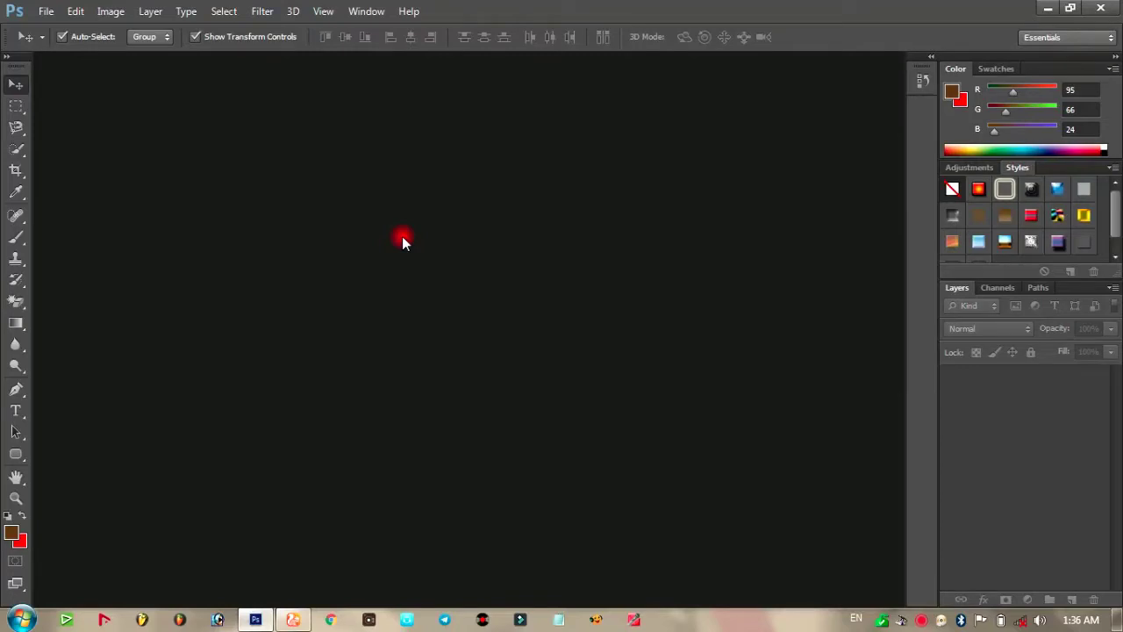
click(46, 12)
click(384, 377)
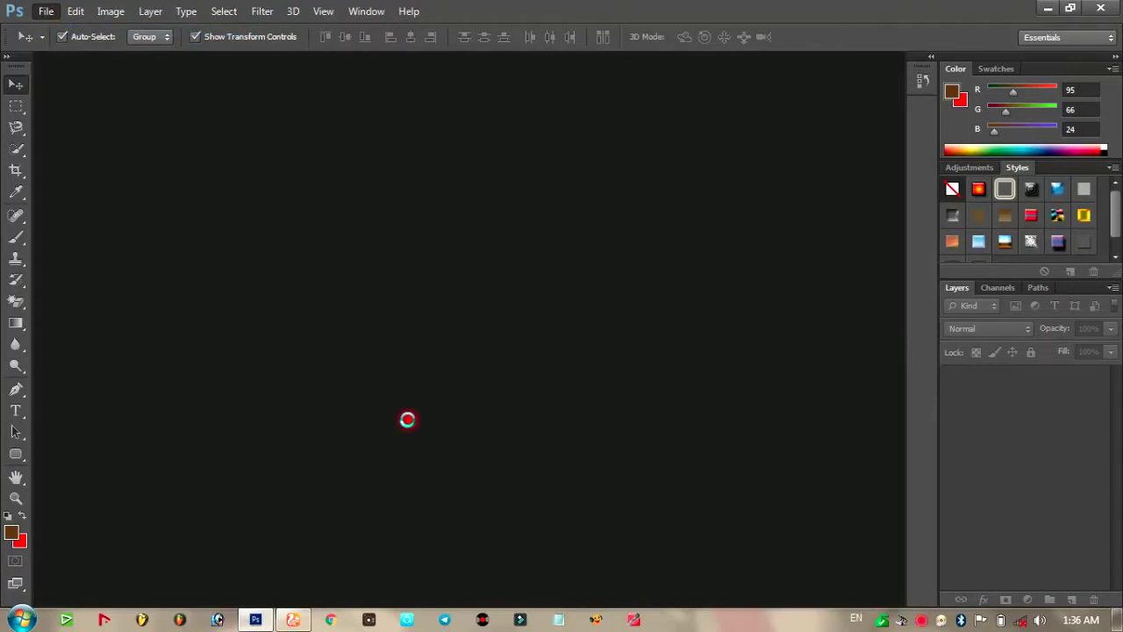
Step: Create a new white 11 × 7 inch document at 72 pixels/inch
key(ctrl+n)
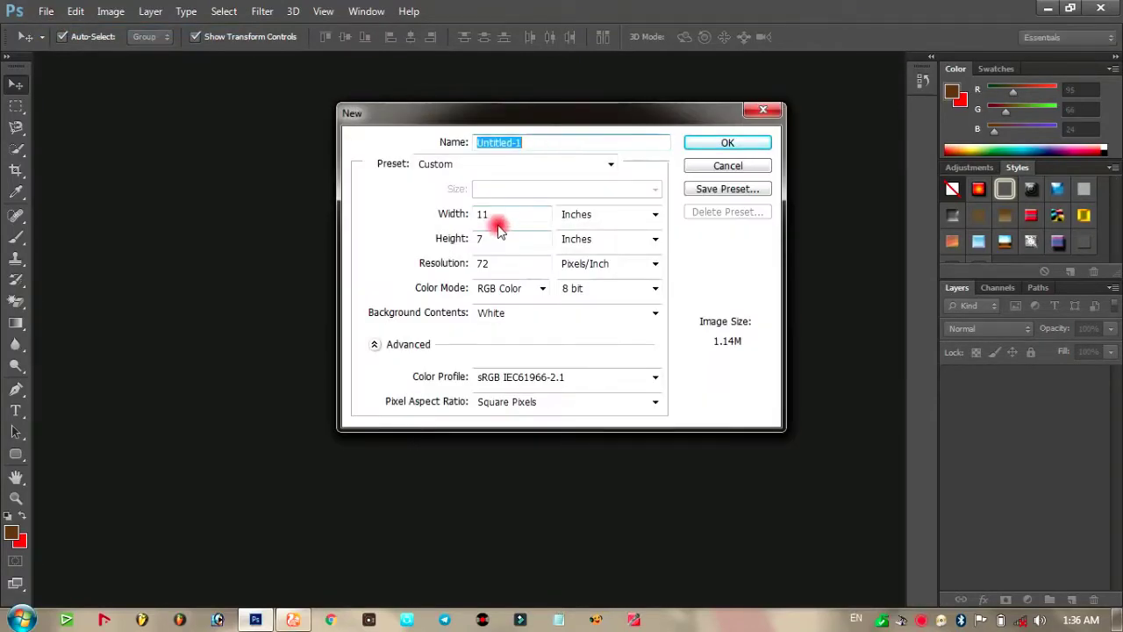
click(497, 217)
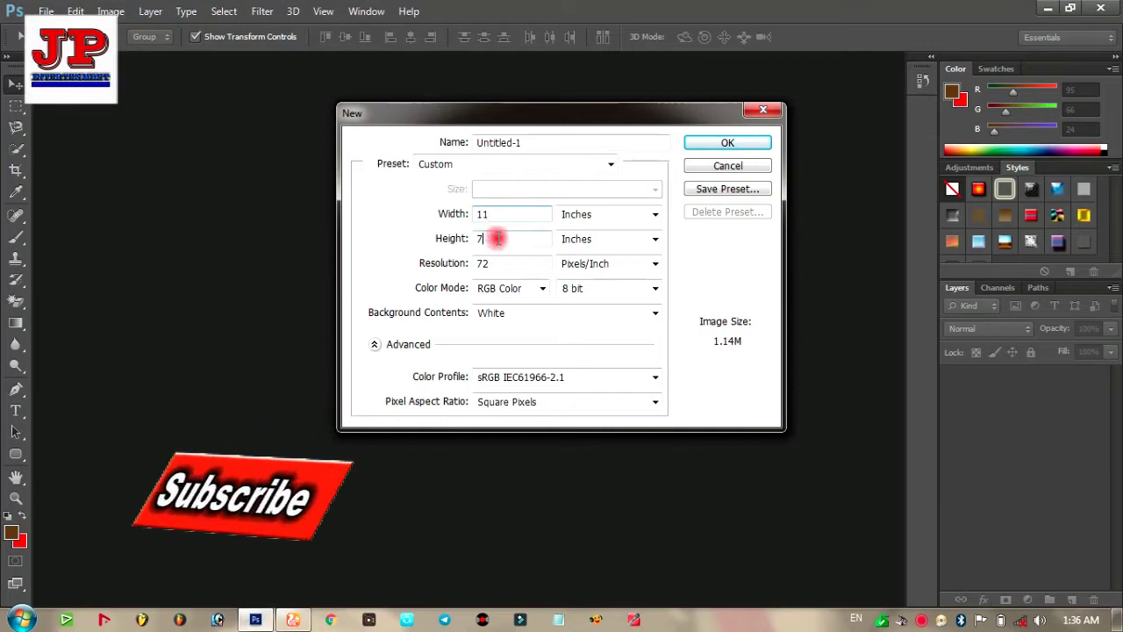
click(498, 239)
click(722, 143)
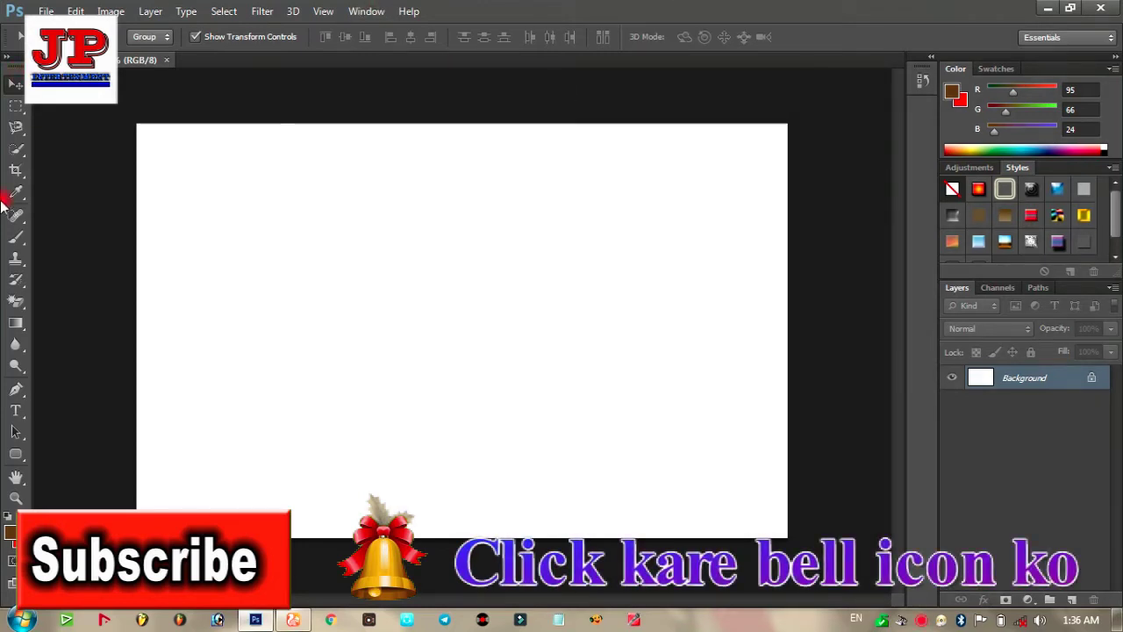
Step: Fill the Background with a brown-to-red gradient dragged diagonally from top-left to bottom-right
click(15, 321)
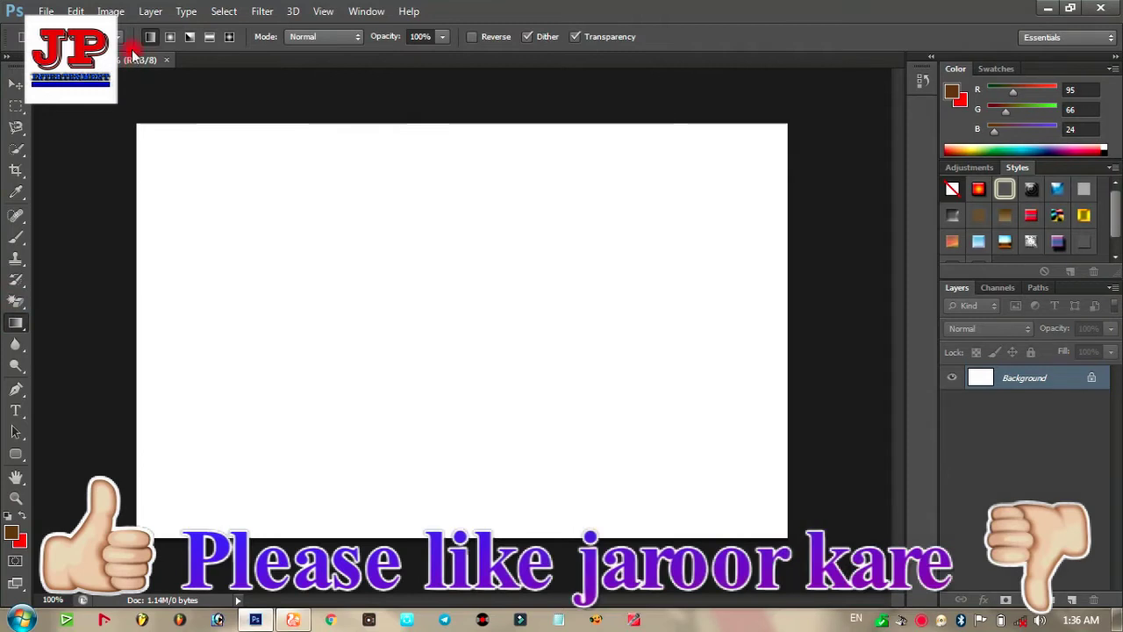
click(121, 36)
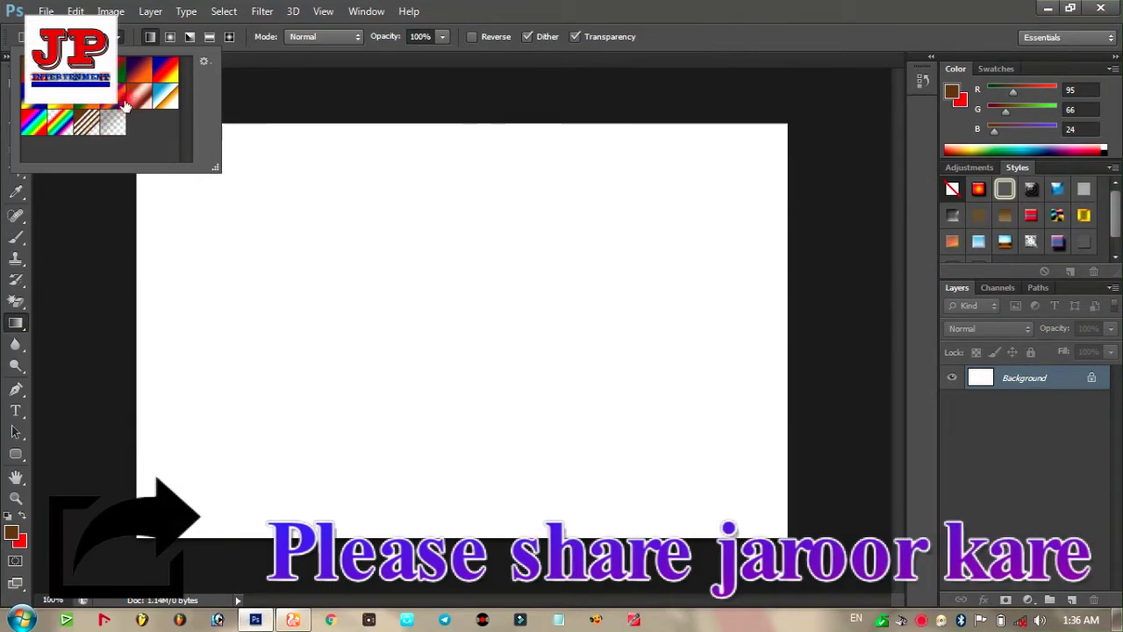
key(Escape)
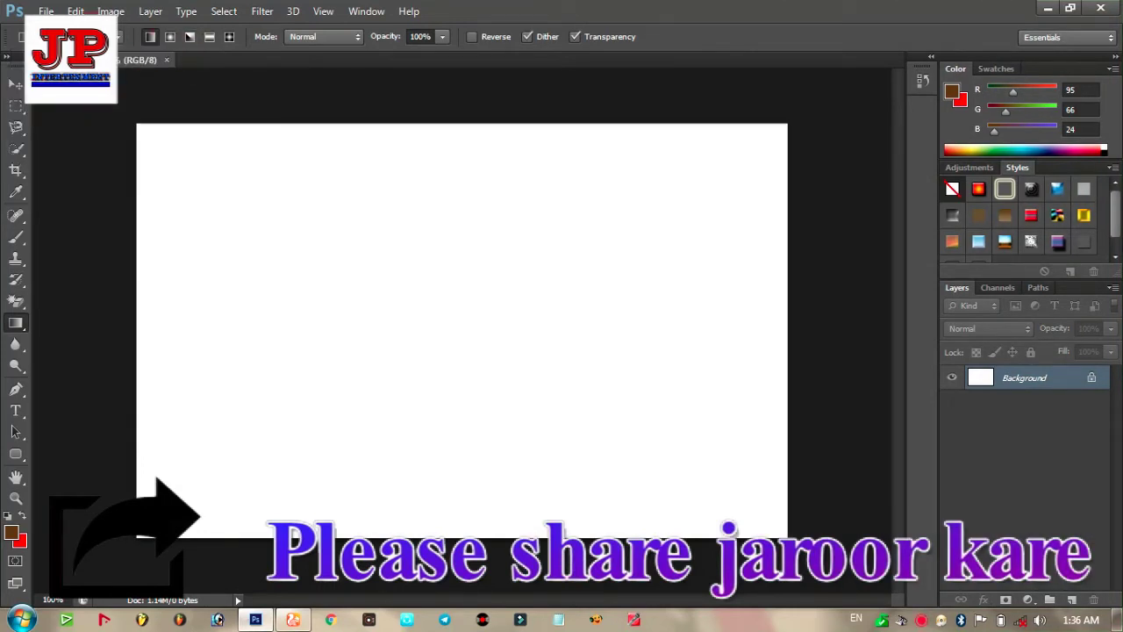
click(116, 37)
key(Escape)
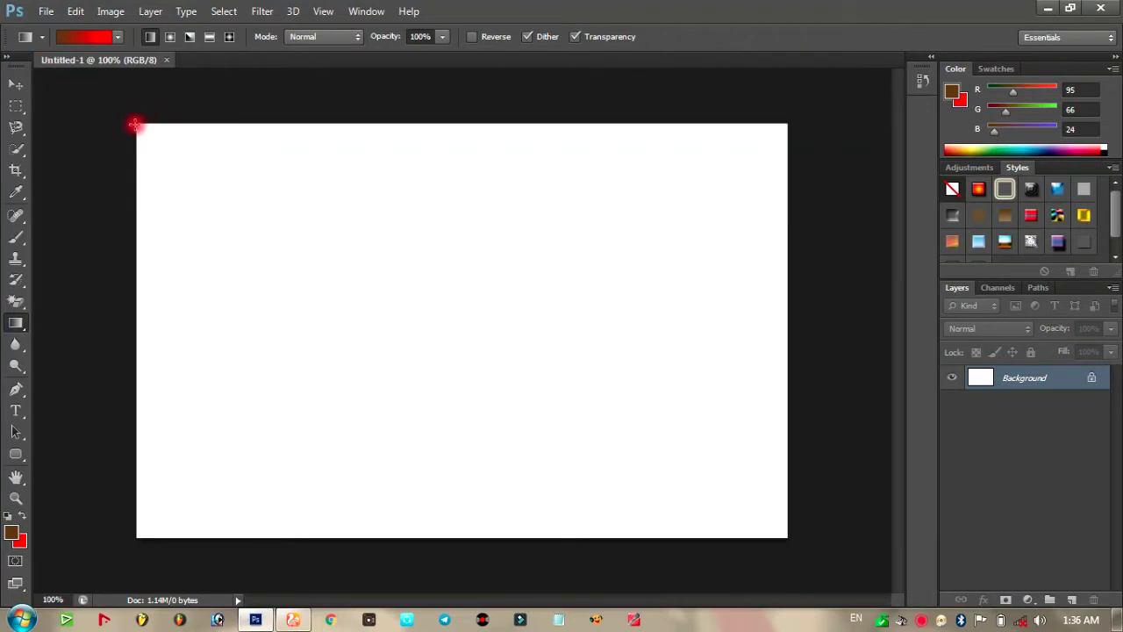
drag(136, 125, 793, 539)
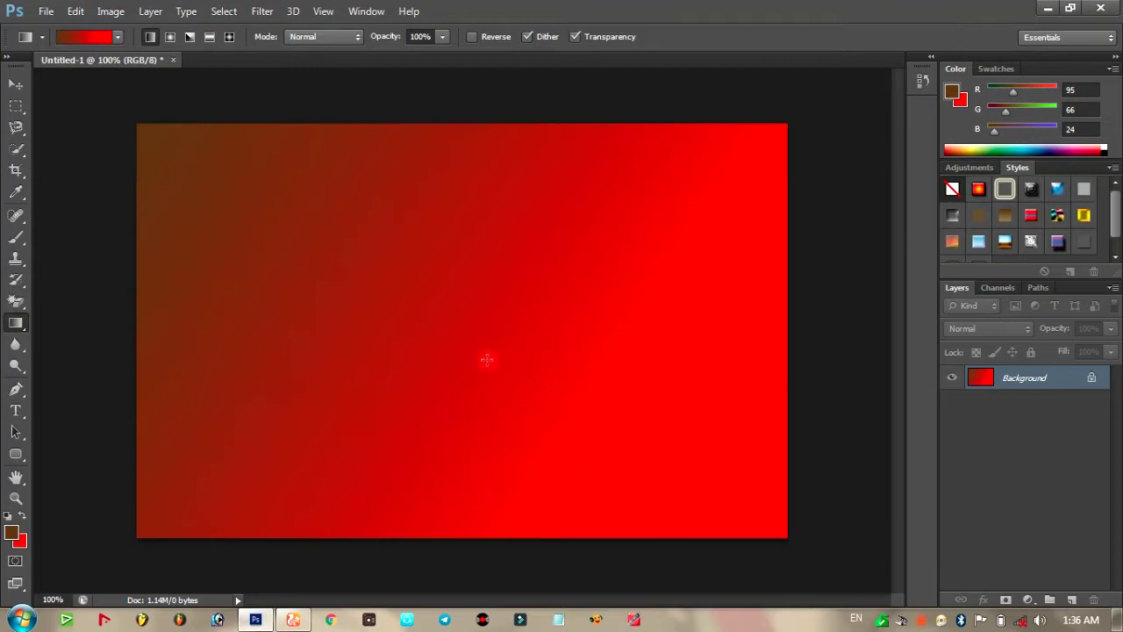
click(16, 84)
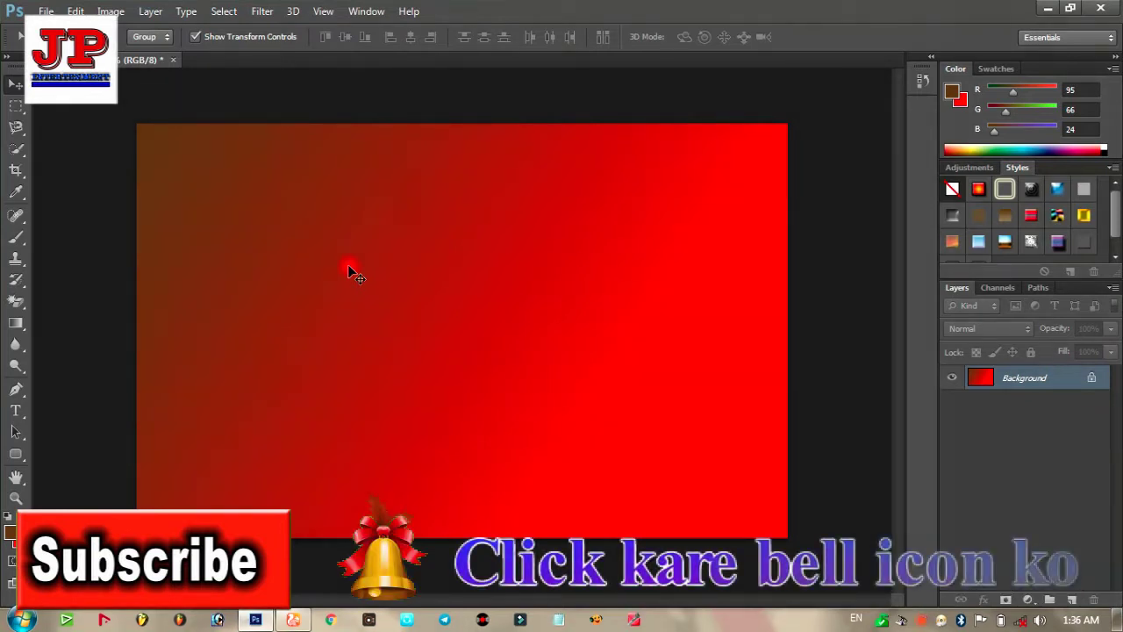
click(13, 110)
Step: Browse in Explorer to E:\Photo mixing folder(JPEG)\P.S.D.Image
click(14, 83)
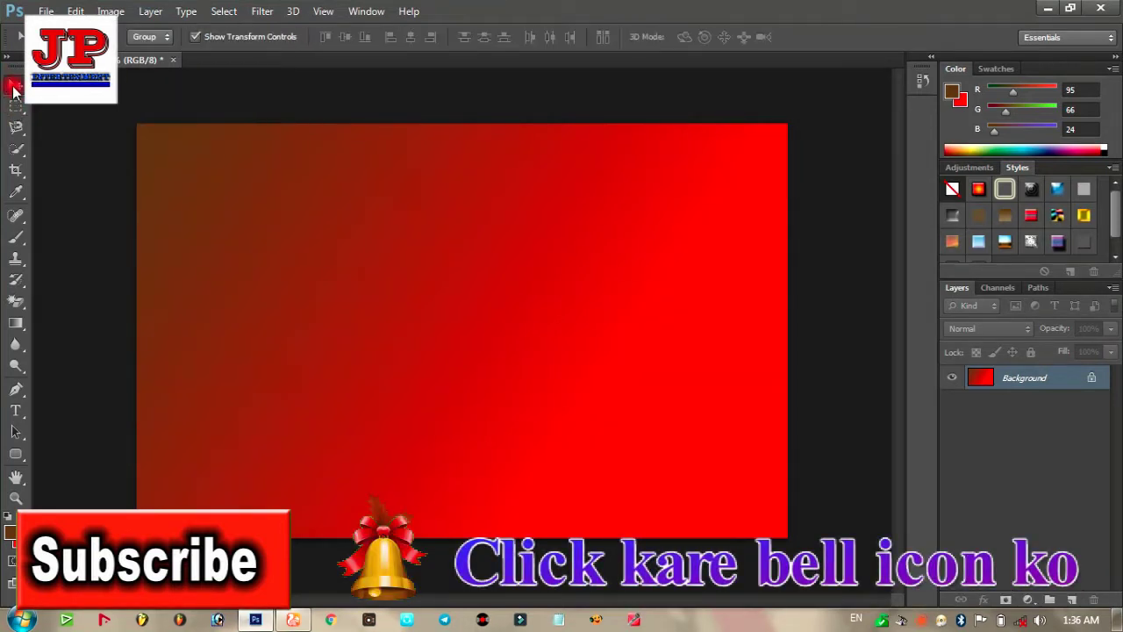
click(22, 620)
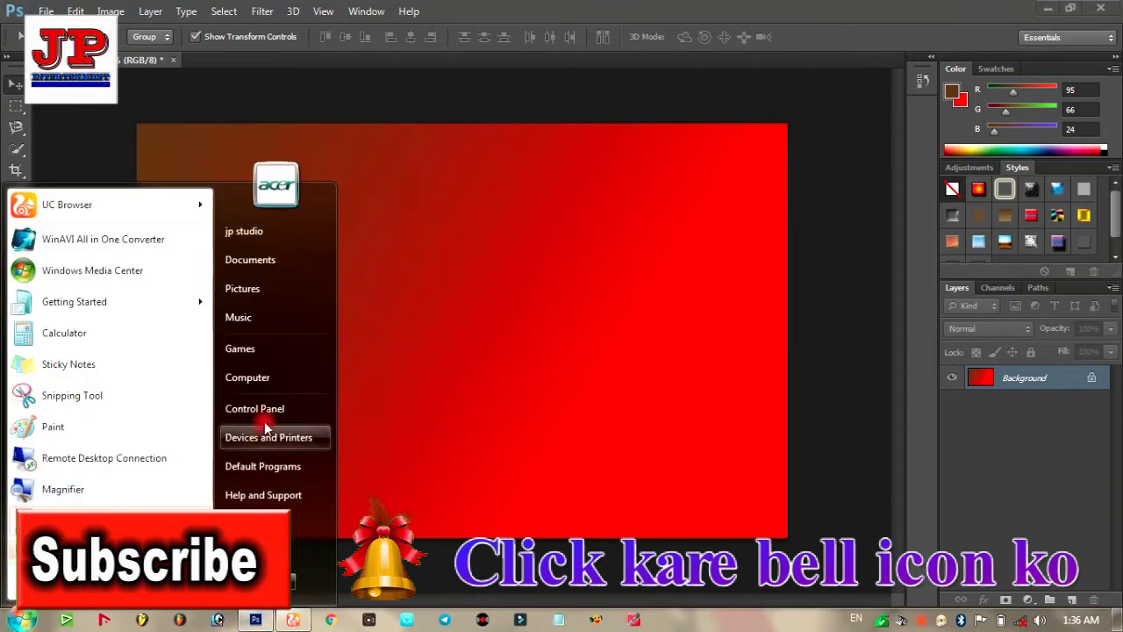
click(251, 385)
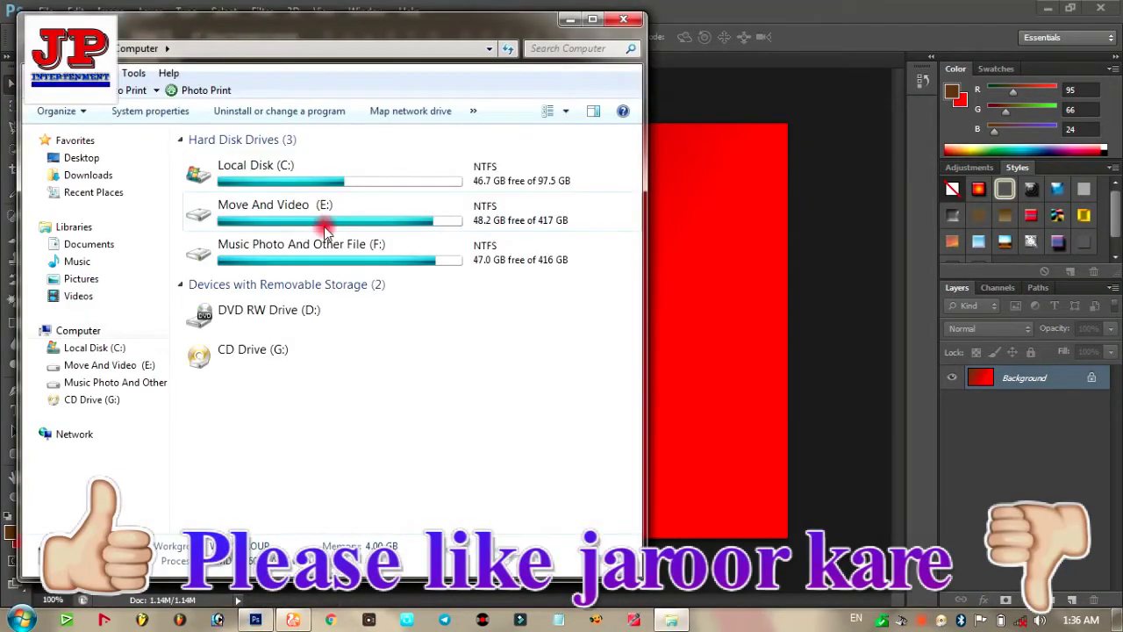
double_click(323, 227)
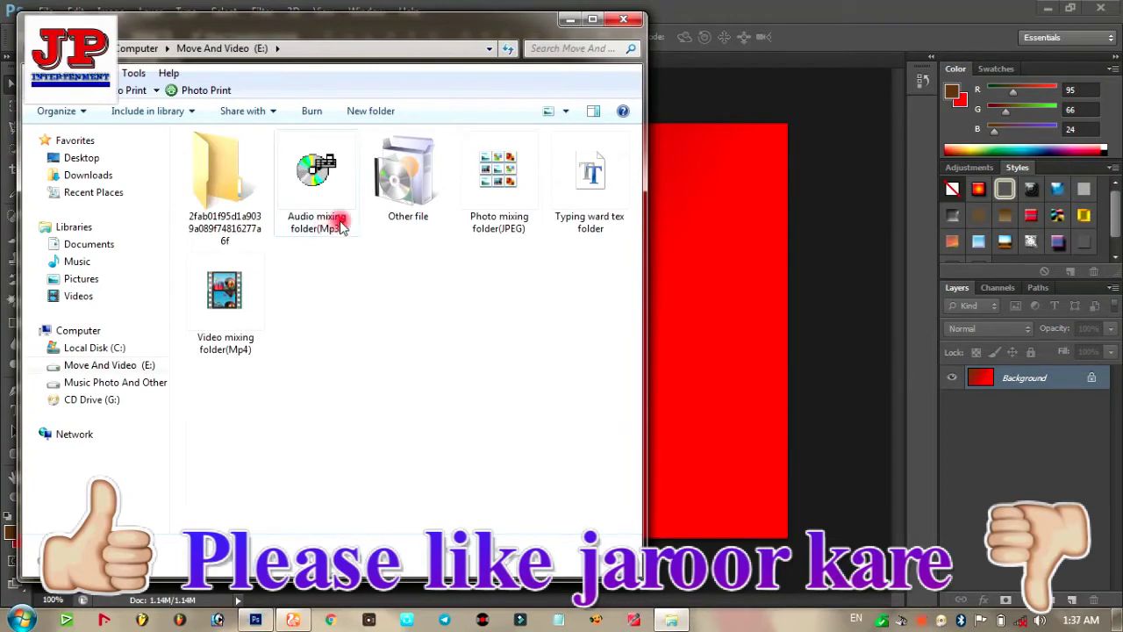
double_click(525, 152)
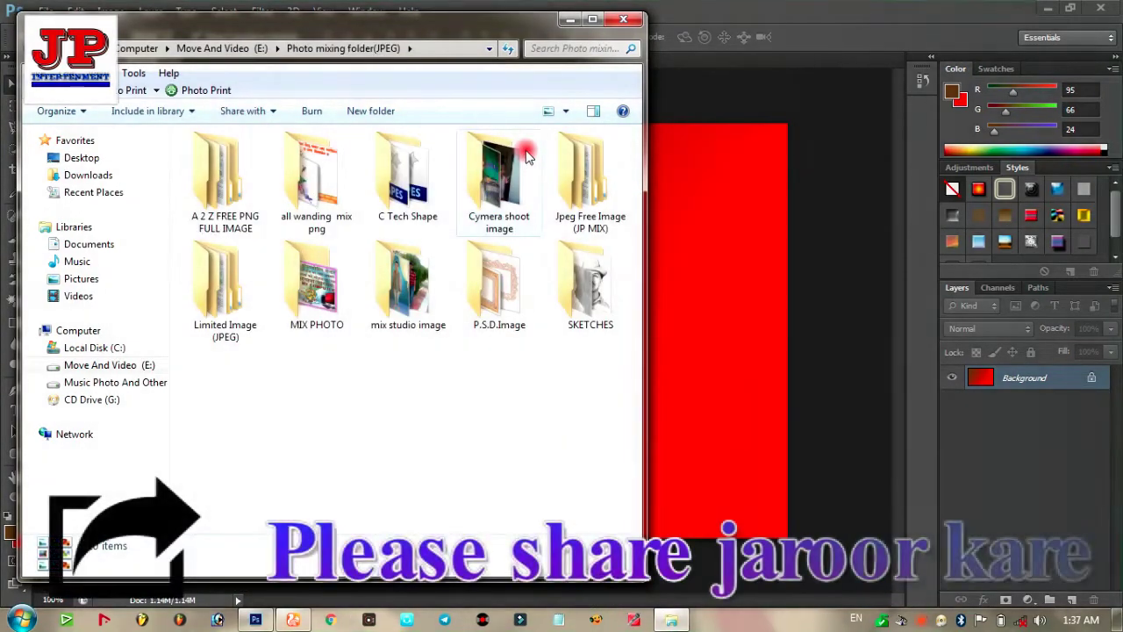
double_click(511, 292)
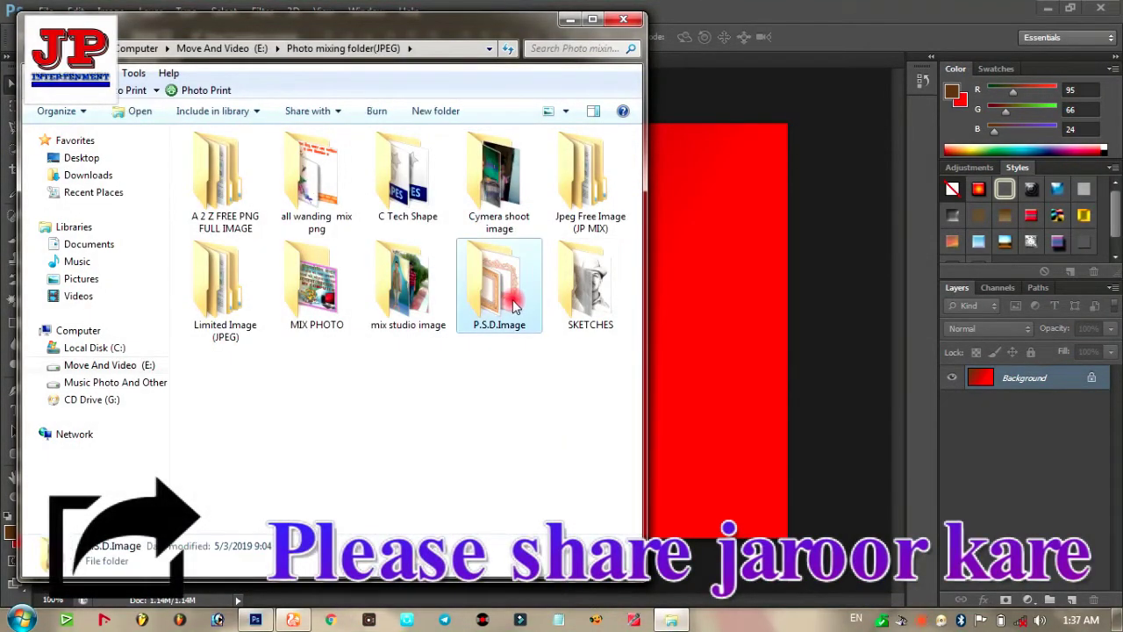
Step: Open the cattar photo folder and drag the new hand stylus picture onto the canvas
mouse_move(634, 151)
mouse_down()
mouse_move(636, 189)
mouse_move(634, 149)
mouse_up()
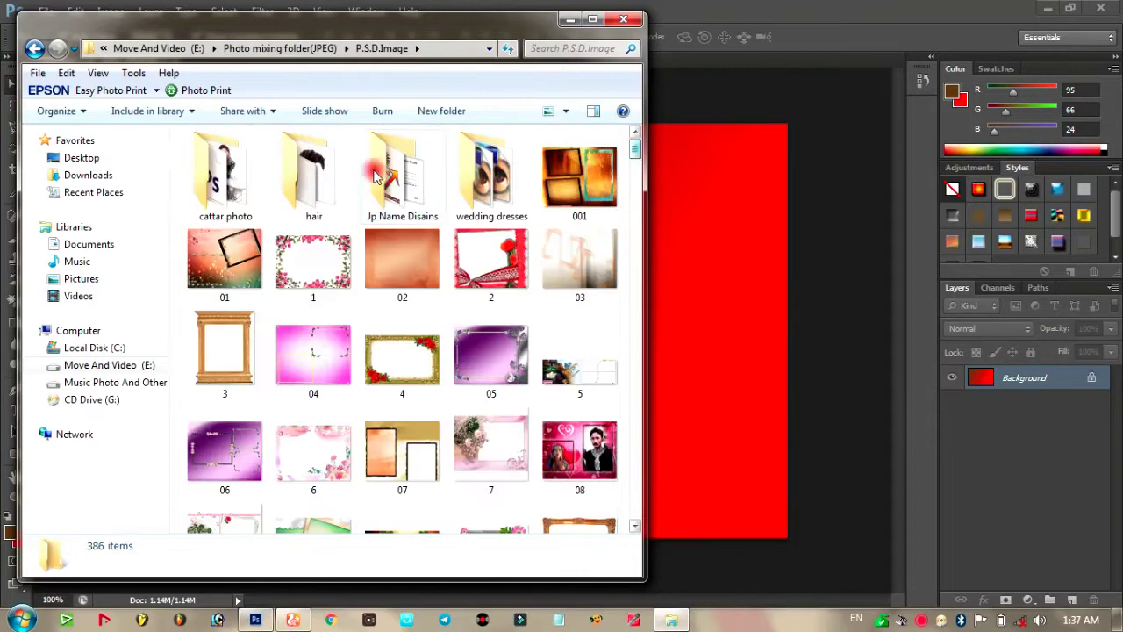
double_click(238, 180)
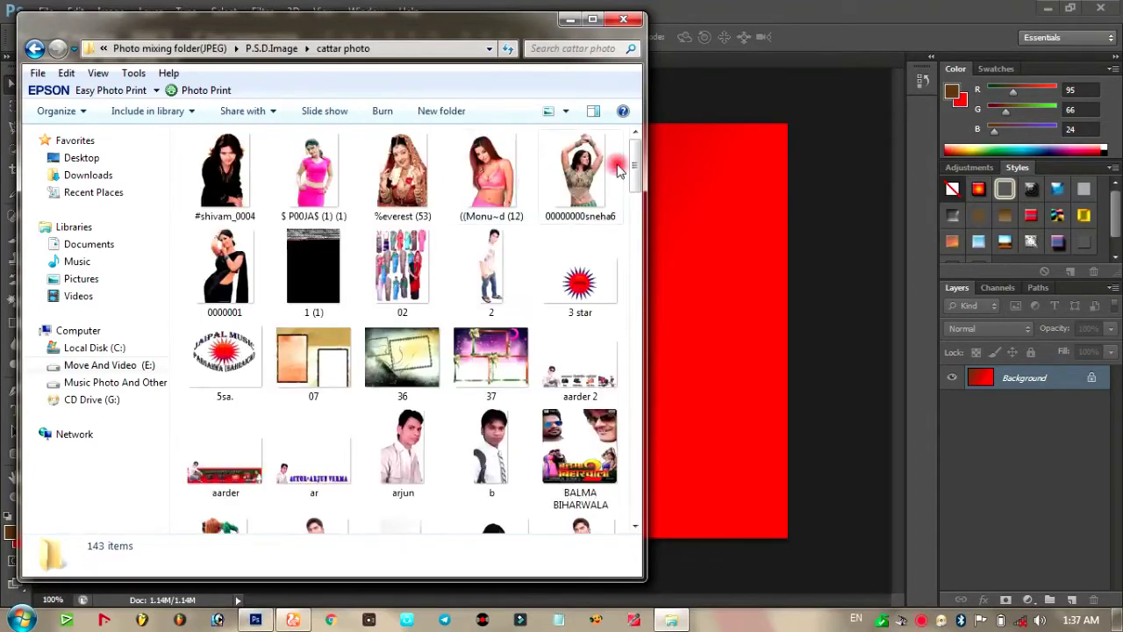
drag(634, 149, 638, 227)
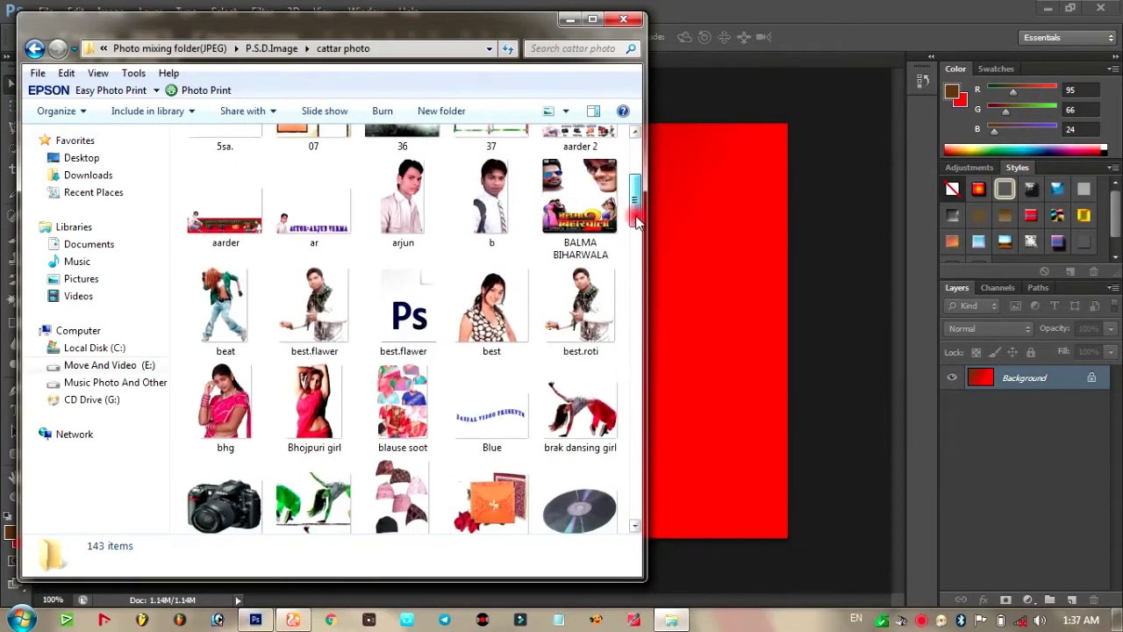
click(497, 351)
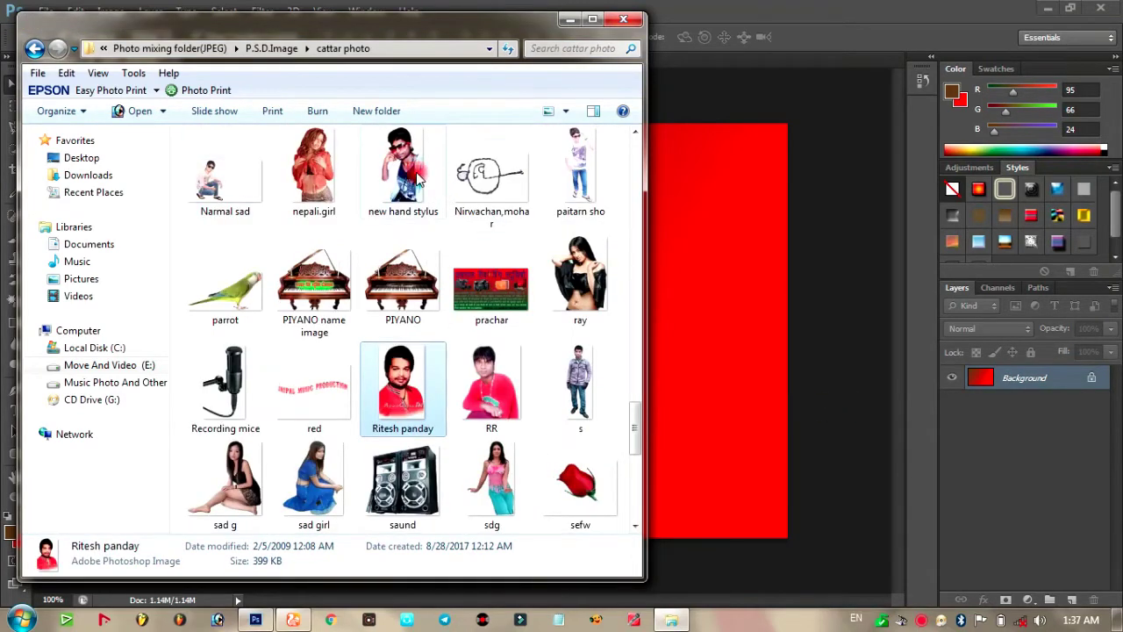
drag(406, 171, 710, 242)
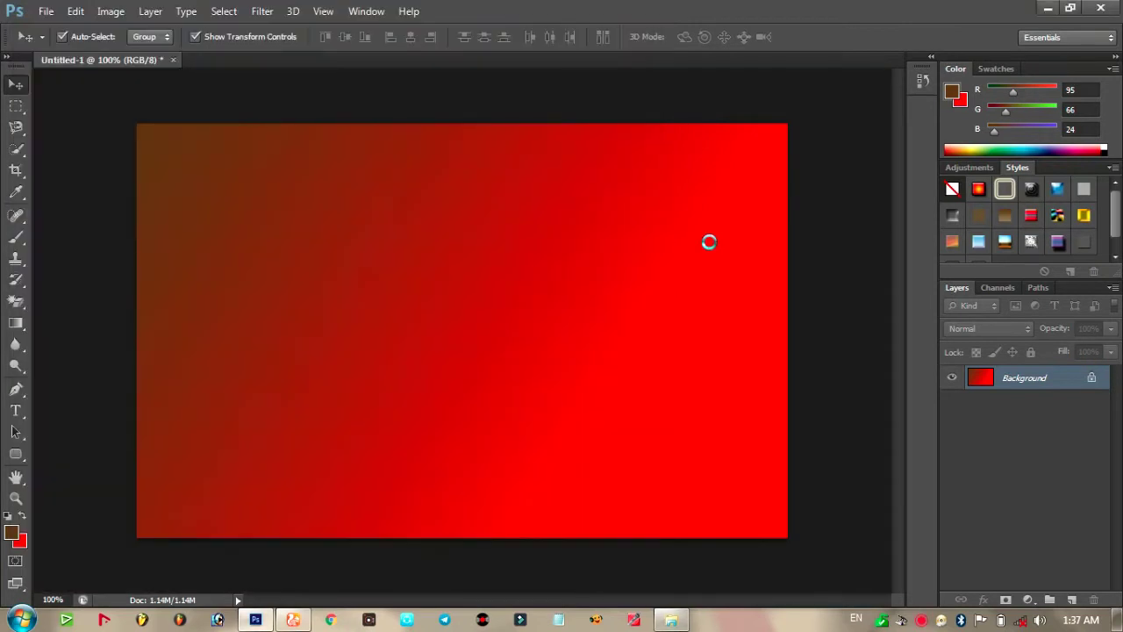
Step: Move the new hand stylus photo to the right edge, scale it to about a third, and place it
mouse_move(463, 273)
mouse_down()
mouse_move(677, 263)
mouse_move(670, 272)
mouse_up()
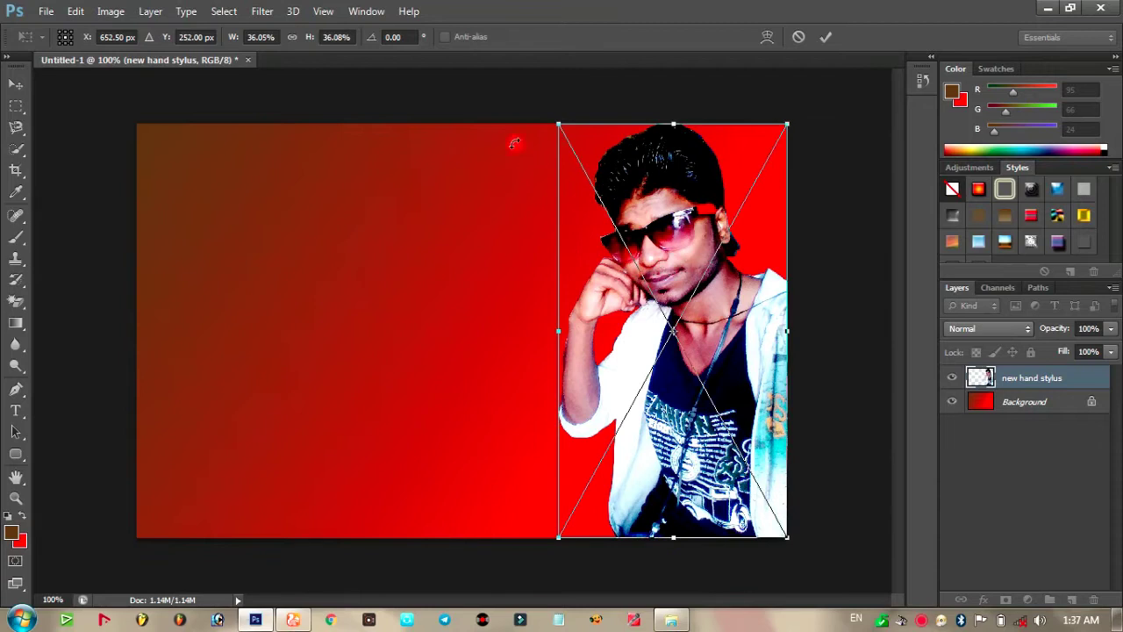
drag(562, 129, 577, 167)
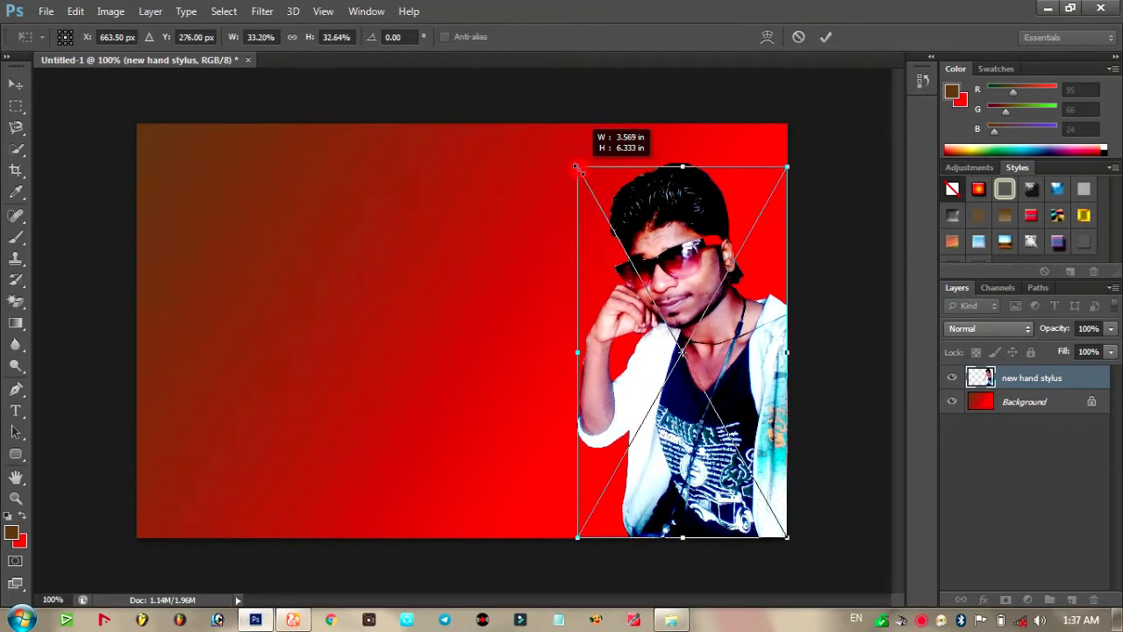
drag(576, 165, 591, 187)
click(16, 83)
click(516, 234)
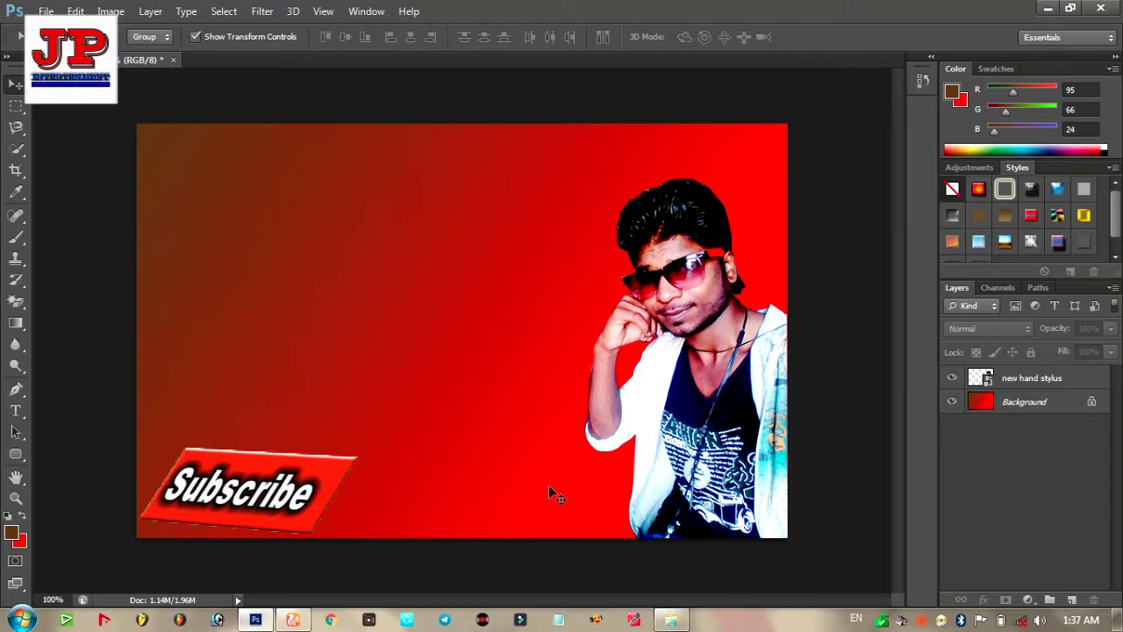
Step: Return to the Explorer window and open the Limited Image (JPEG) folder
click(671, 619)
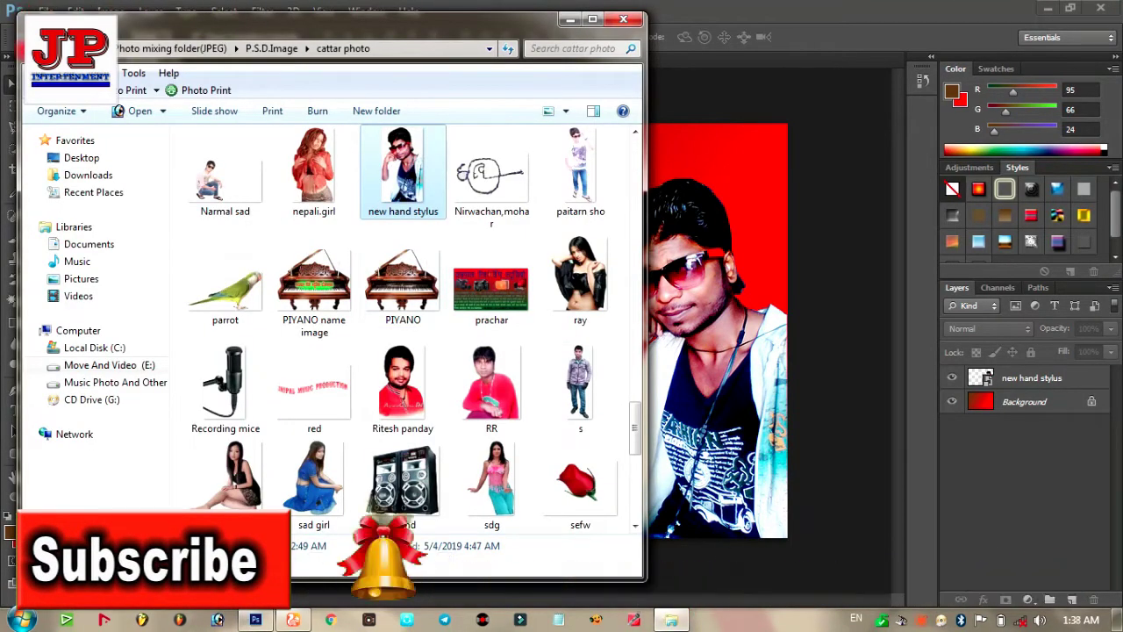
key(BackSpace)
key(BackSpace)
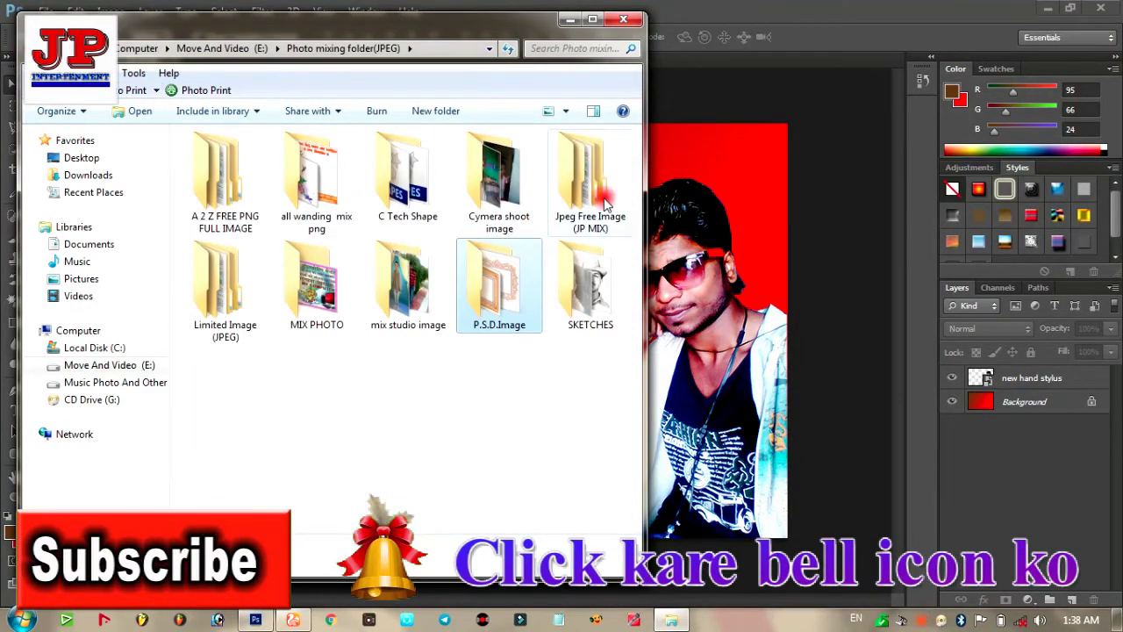
double_click(242, 279)
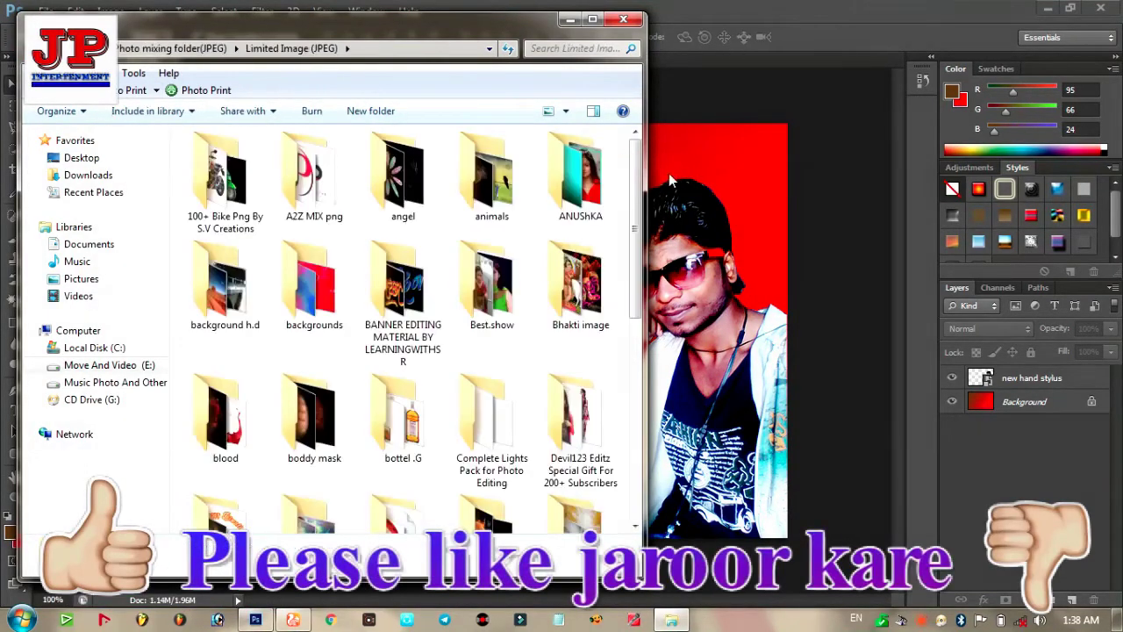
drag(641, 195, 640, 327)
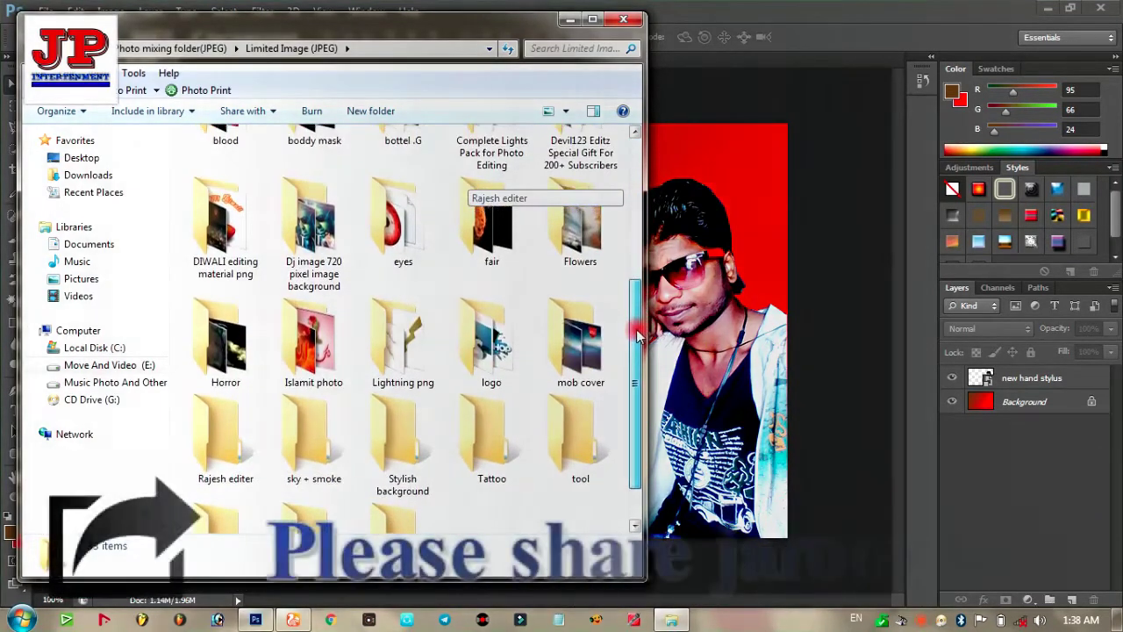
drag(641, 326, 641, 281)
scroll(643, 279, up, 1)
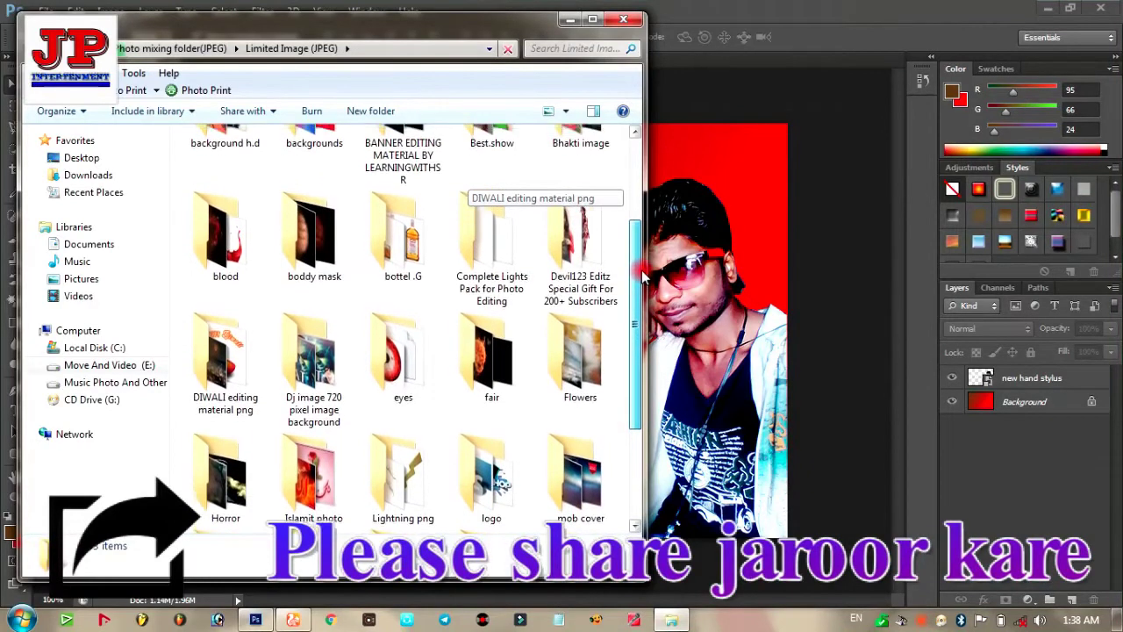
Step: Open Complete Lights Pack for Photo Editing and drag Flare (22) into the poster
double_click(524, 266)
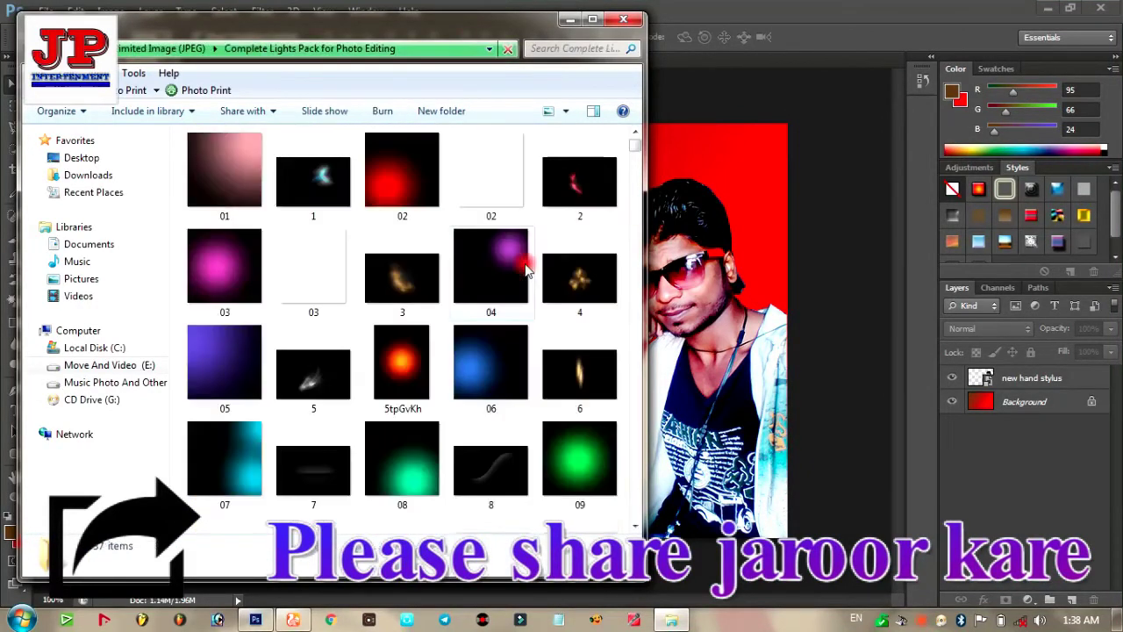
drag(635, 151, 635, 180)
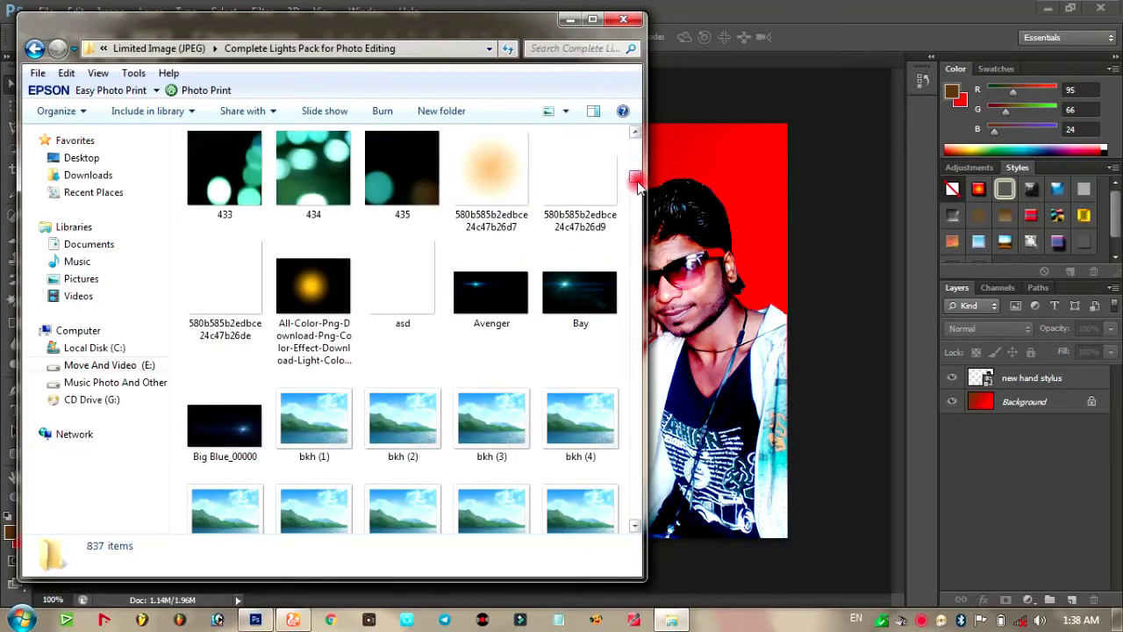
scroll(638, 185, down, 1)
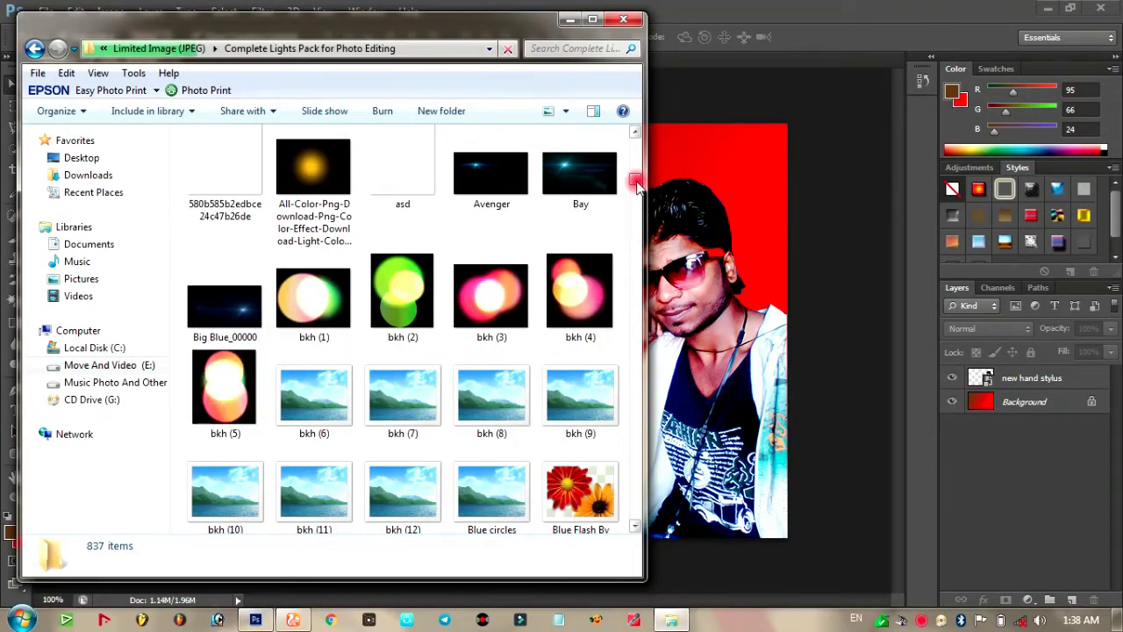
drag(638, 185, 638, 202)
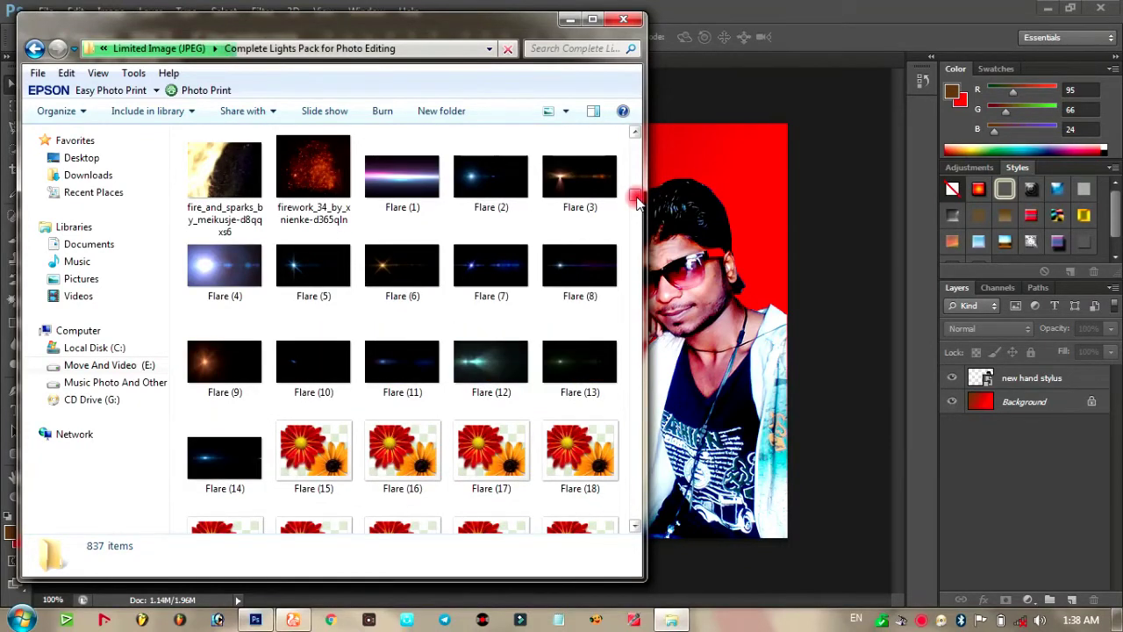
scroll(474, 223, down, 3)
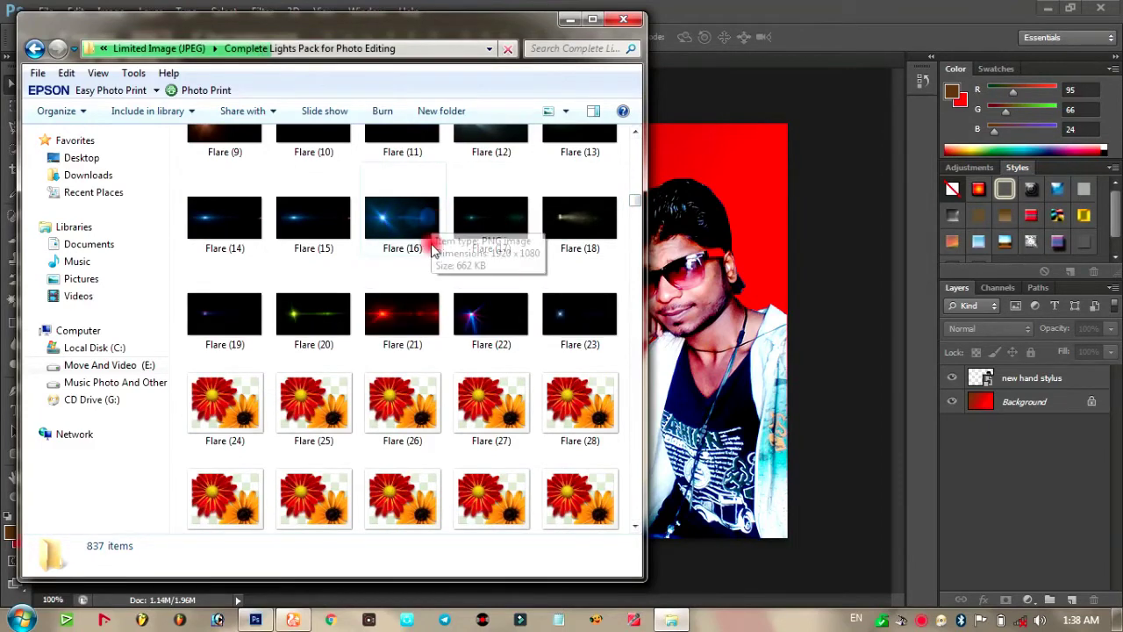
click(479, 319)
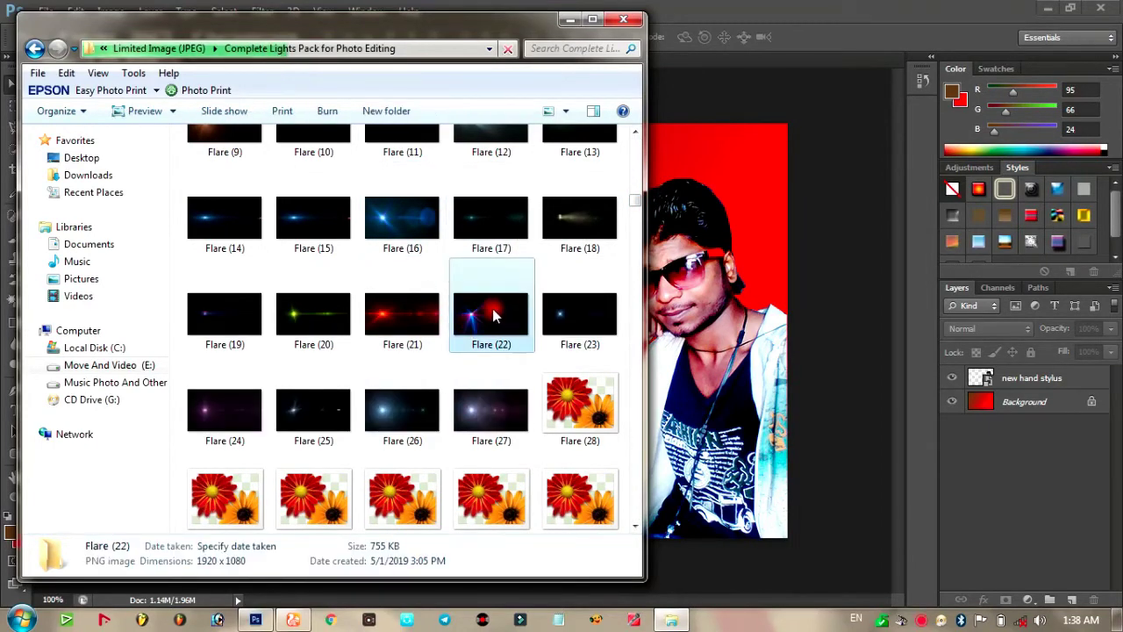
drag(474, 289, 675, 160)
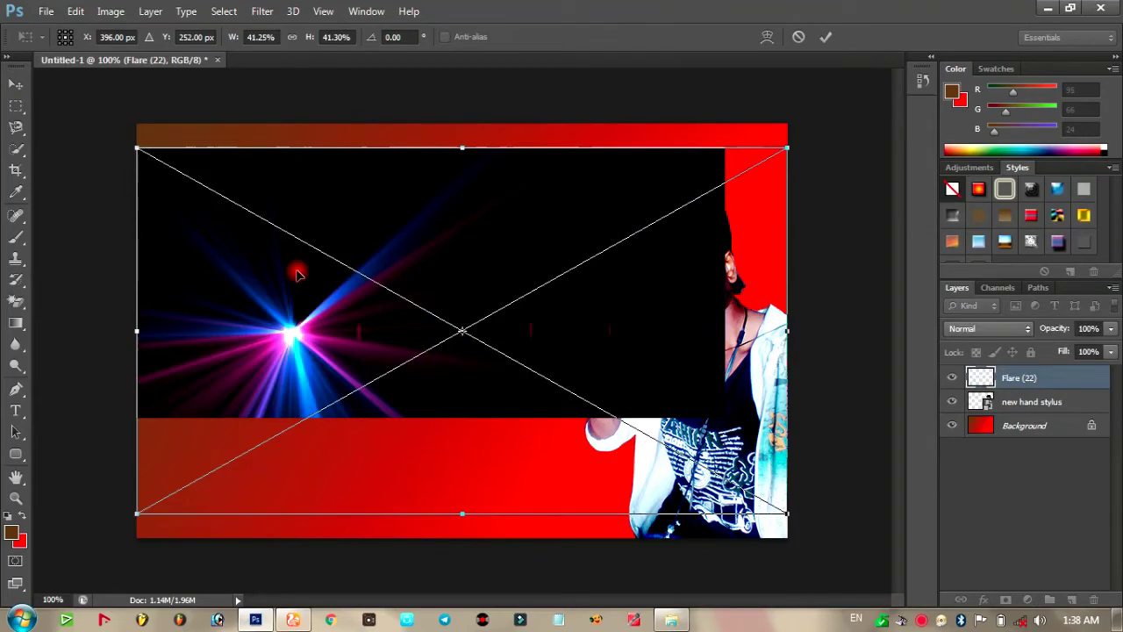
Step: Stretch Flare (22) over the whole canvas and commit the placement
mouse_move(281, 304)
mouse_down()
mouse_move(274, 271)
mouse_move(267, 281)
mouse_up()
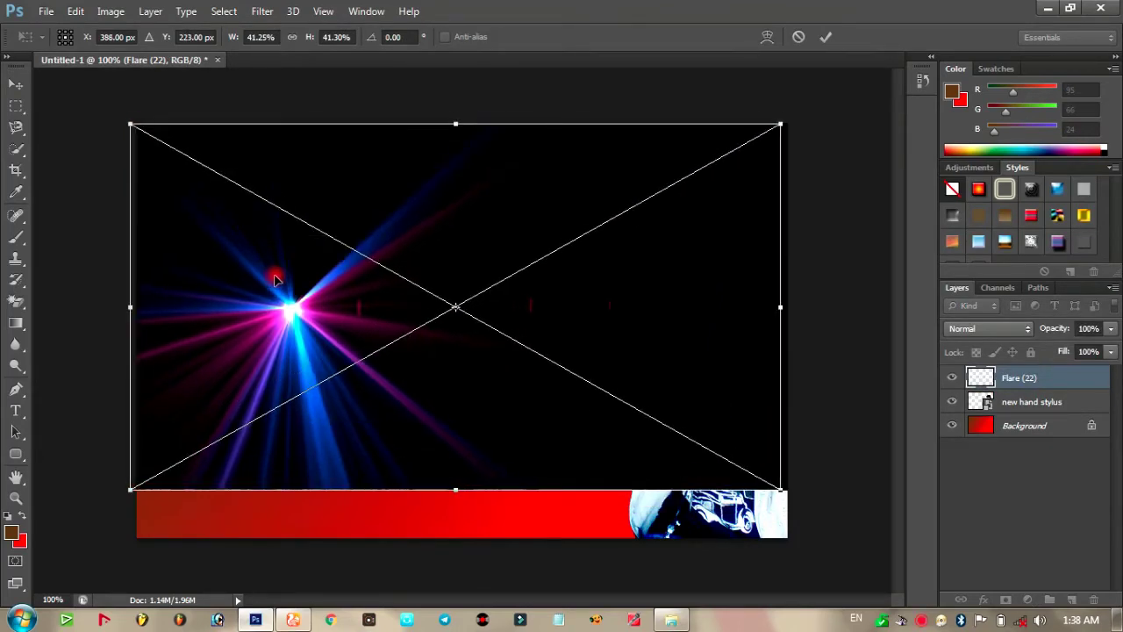
drag(781, 489, 788, 533)
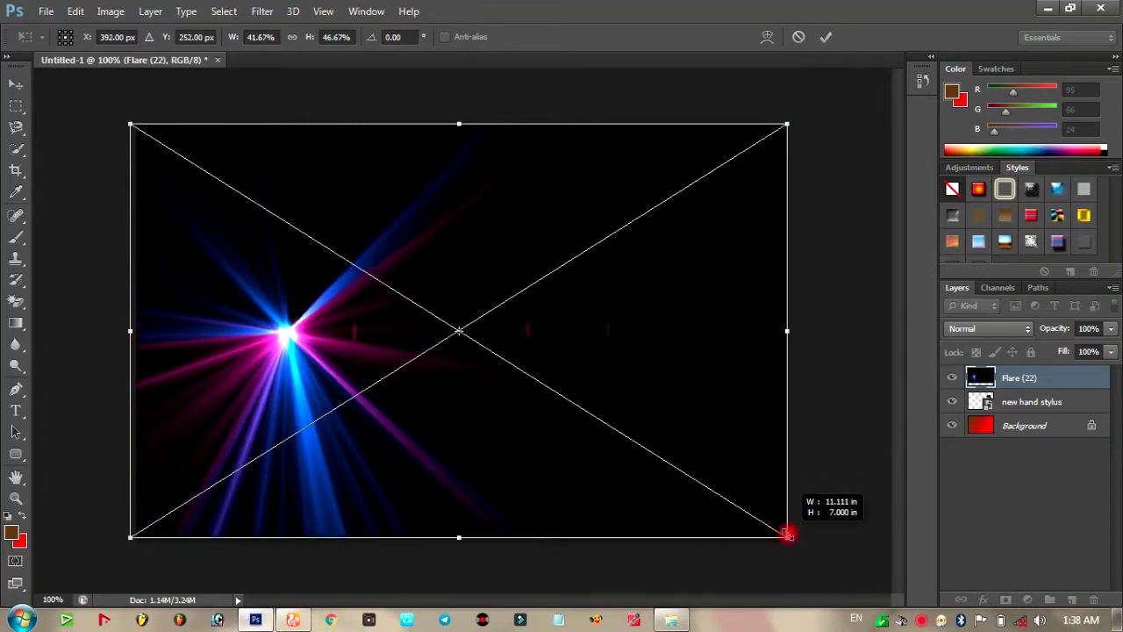
click(16, 83)
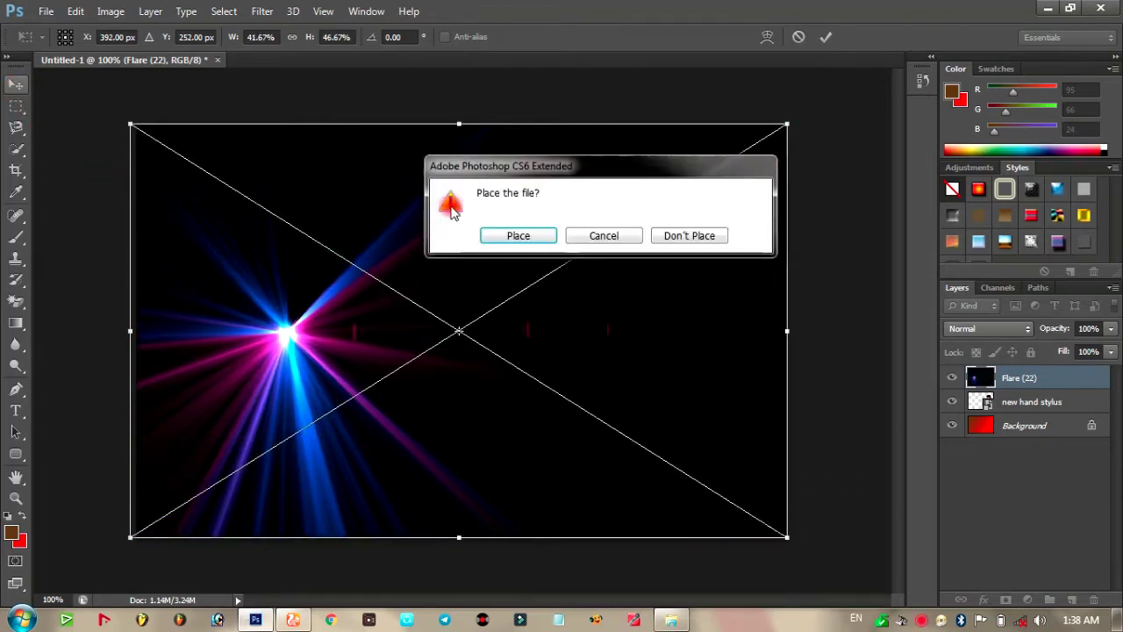
click(516, 236)
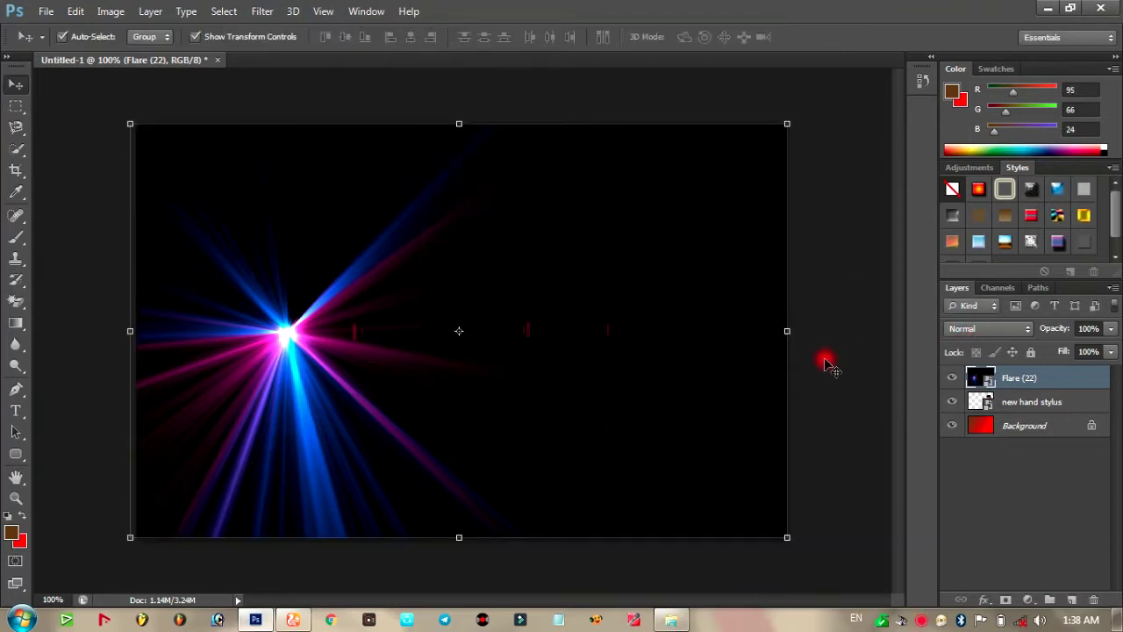
Step: Reselect the Flare (22) layer in the Layers panel
click(952, 364)
click(978, 313)
click(979, 313)
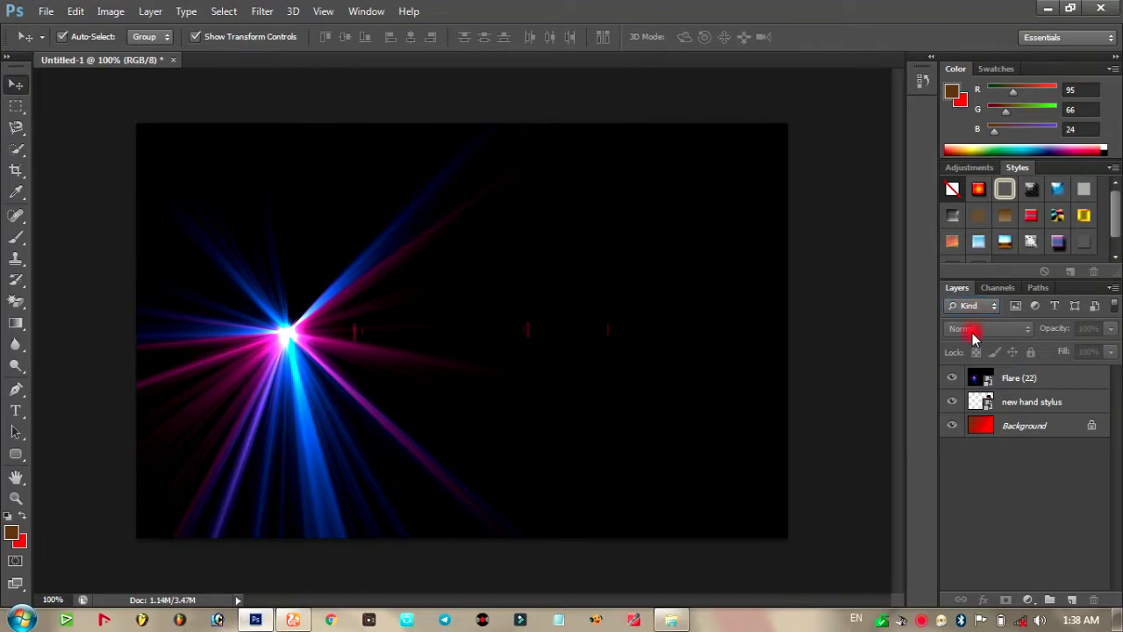
click(539, 386)
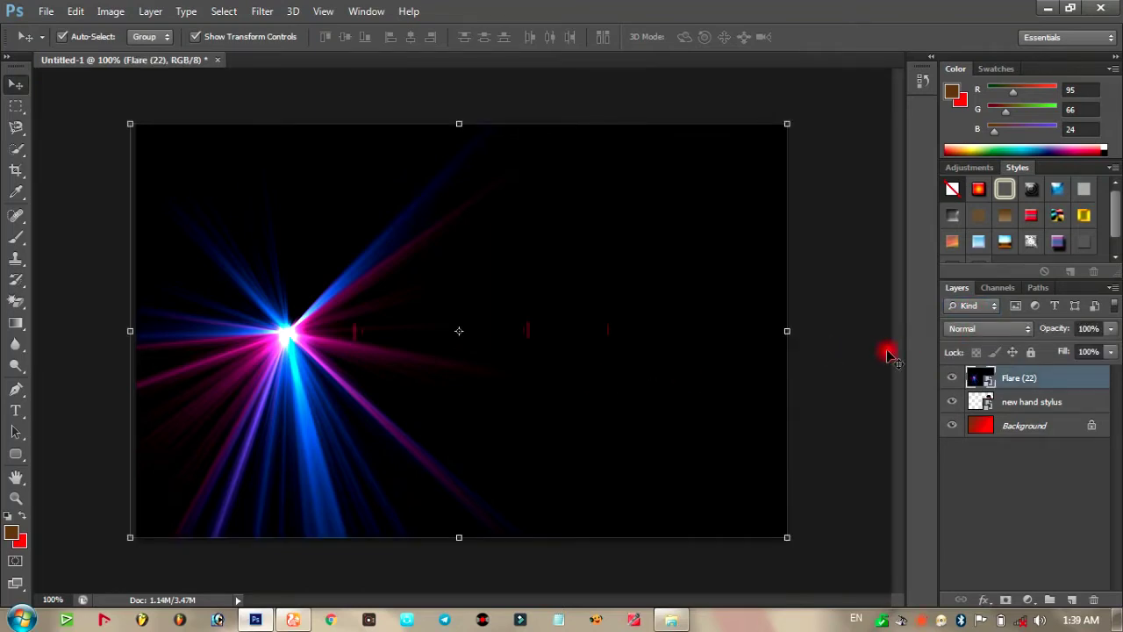
Step: Try Saturation and Color Burn on the flare layer, then settle on Lighten blending
click(990, 328)
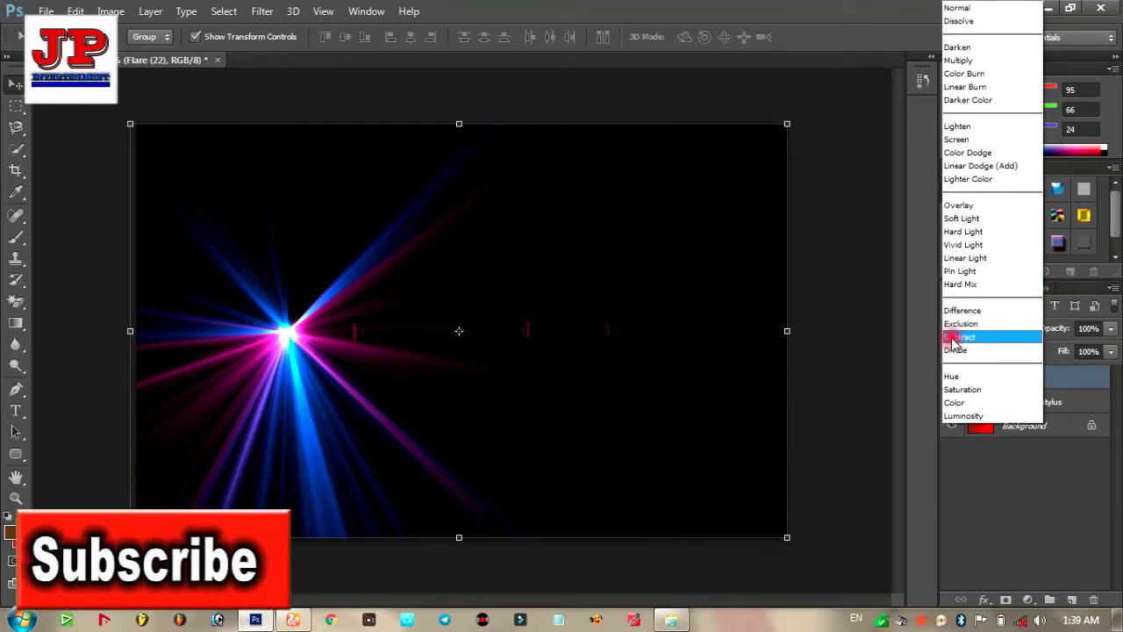
click(962, 390)
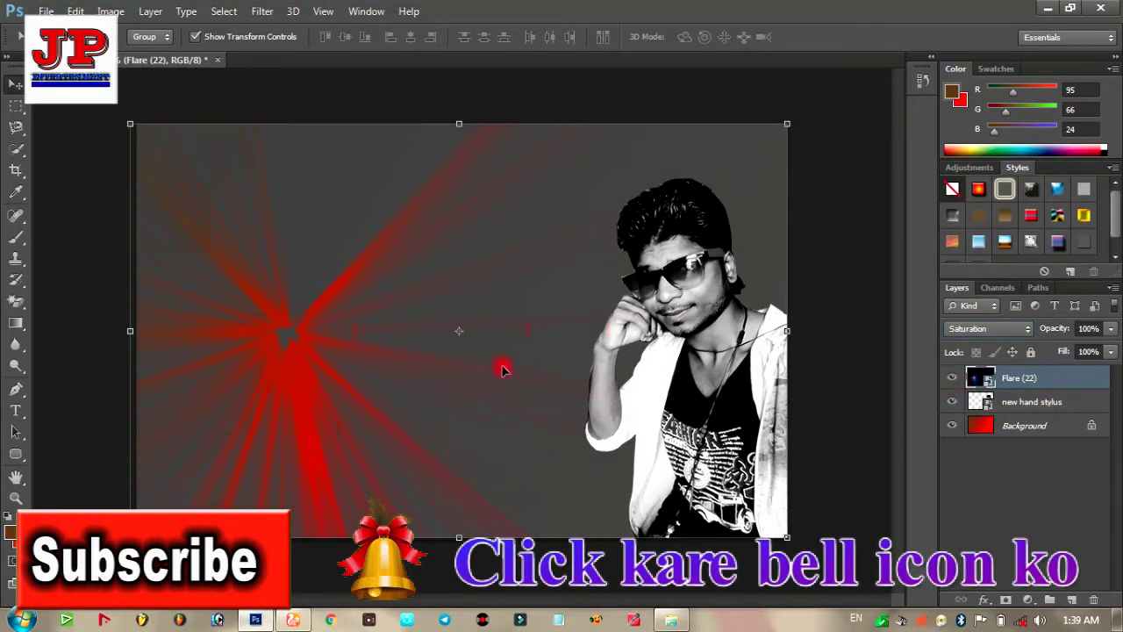
click(980, 332)
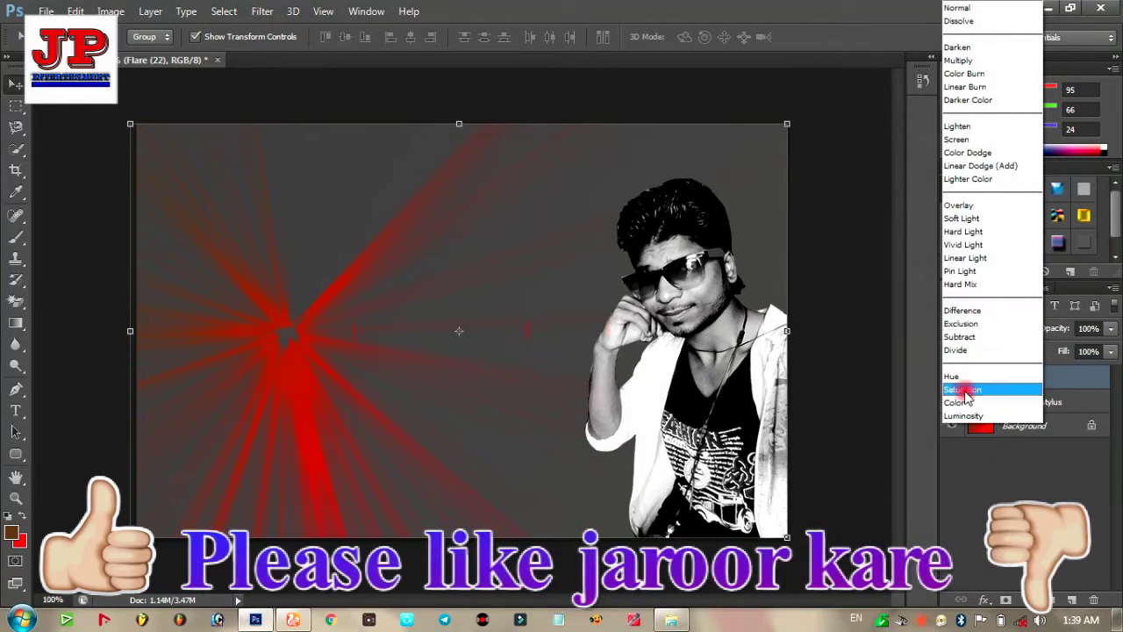
click(958, 74)
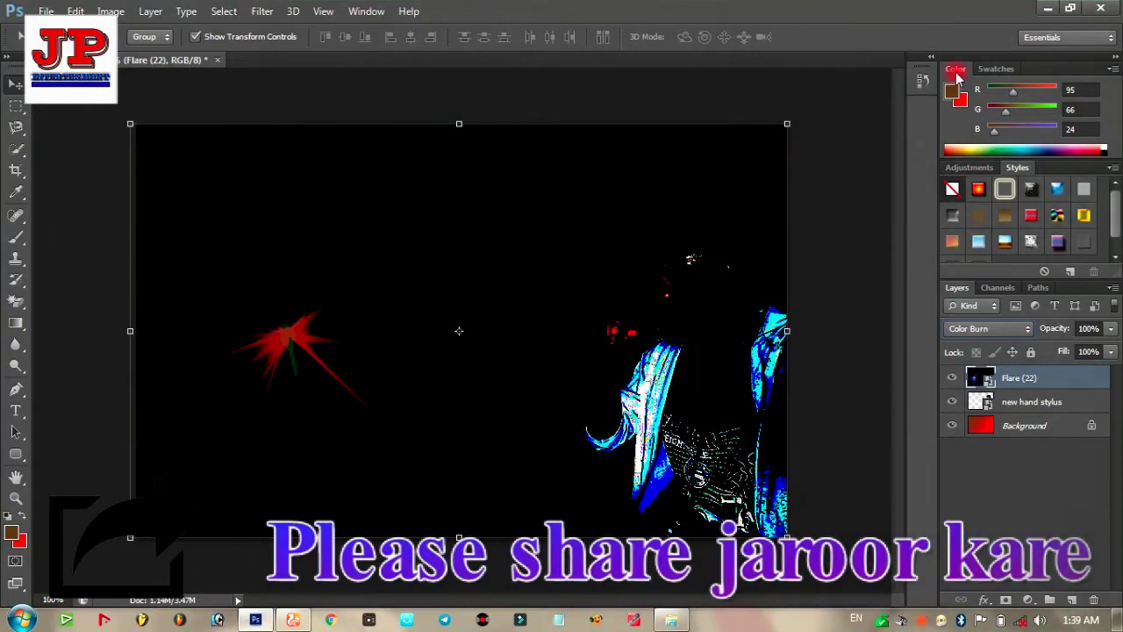
click(972, 330)
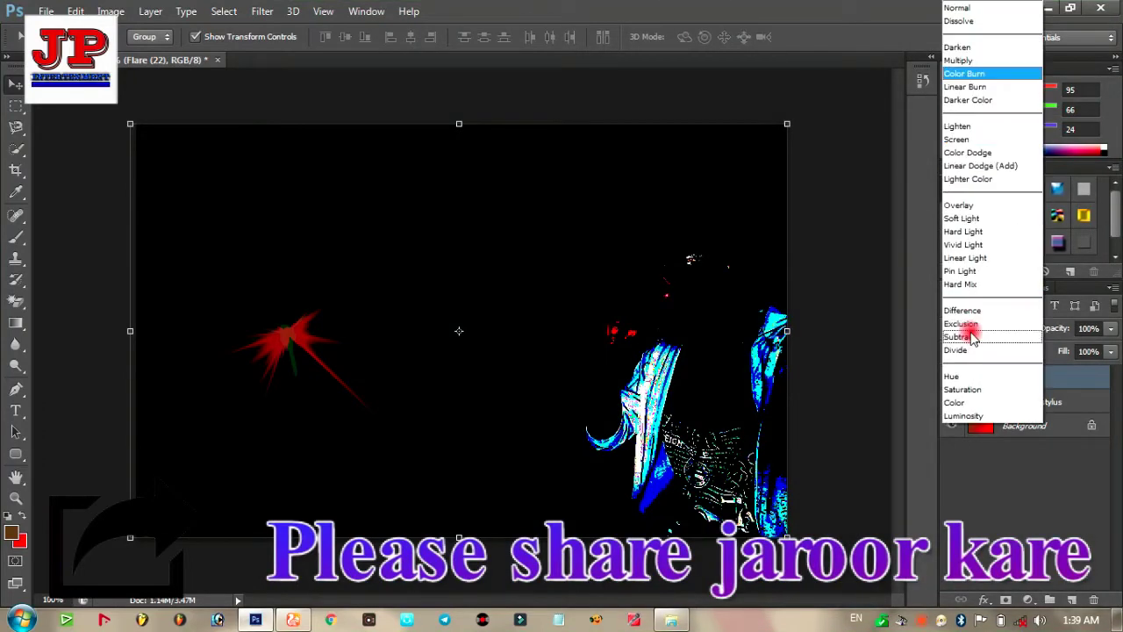
click(957, 126)
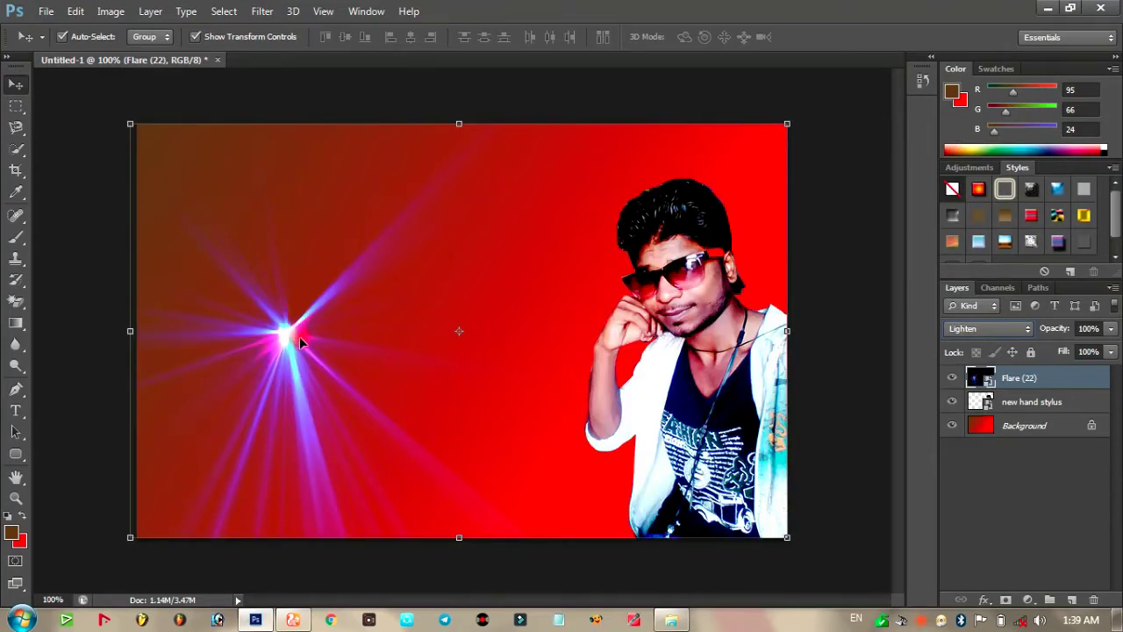
Step: Nudge the flare slightly left, keeping Lighten as its blend mode
mouse_move(299, 337)
mouse_down()
mouse_move(330, 323)
mouse_move(303, 309)
mouse_move(277, 349)
mouse_move(286, 362)
mouse_move(287, 352)
mouse_up()
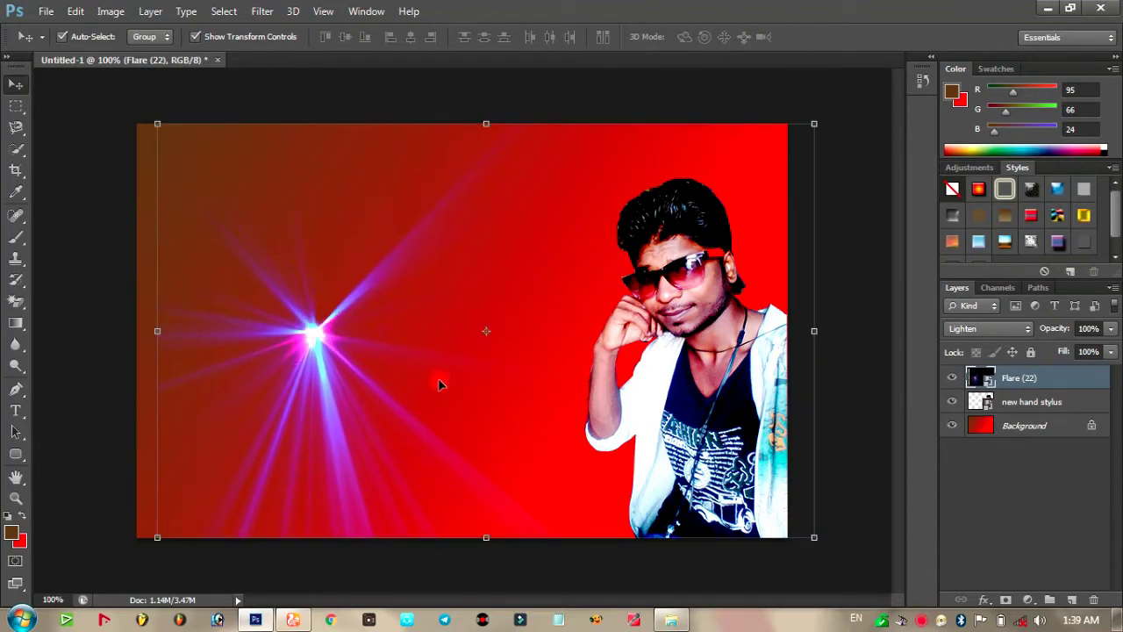
click(969, 328)
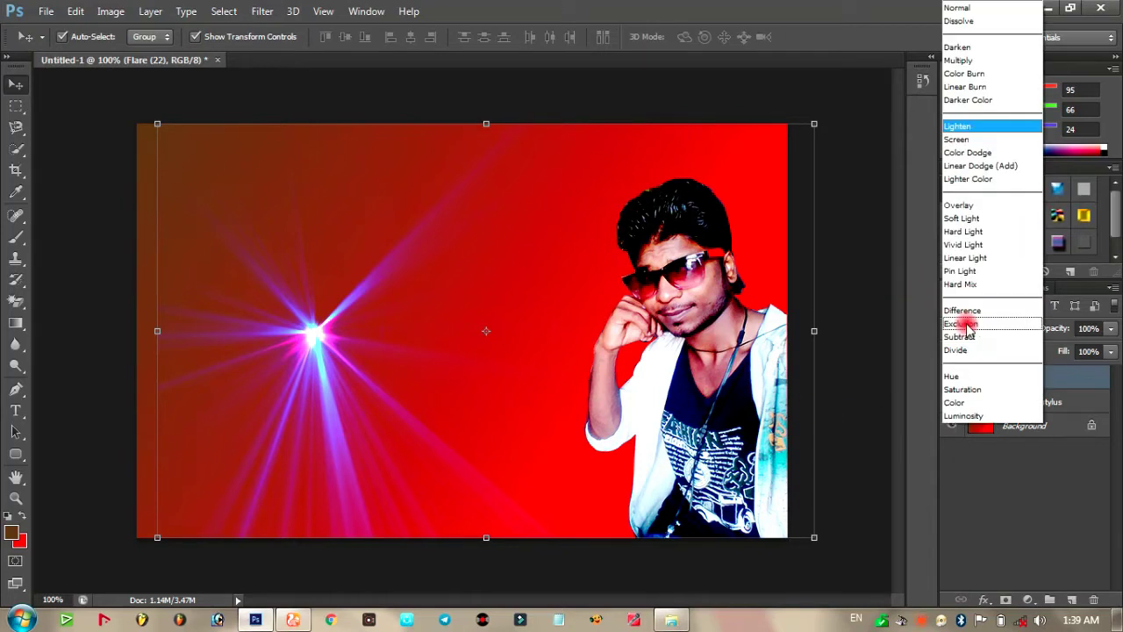
click(969, 131)
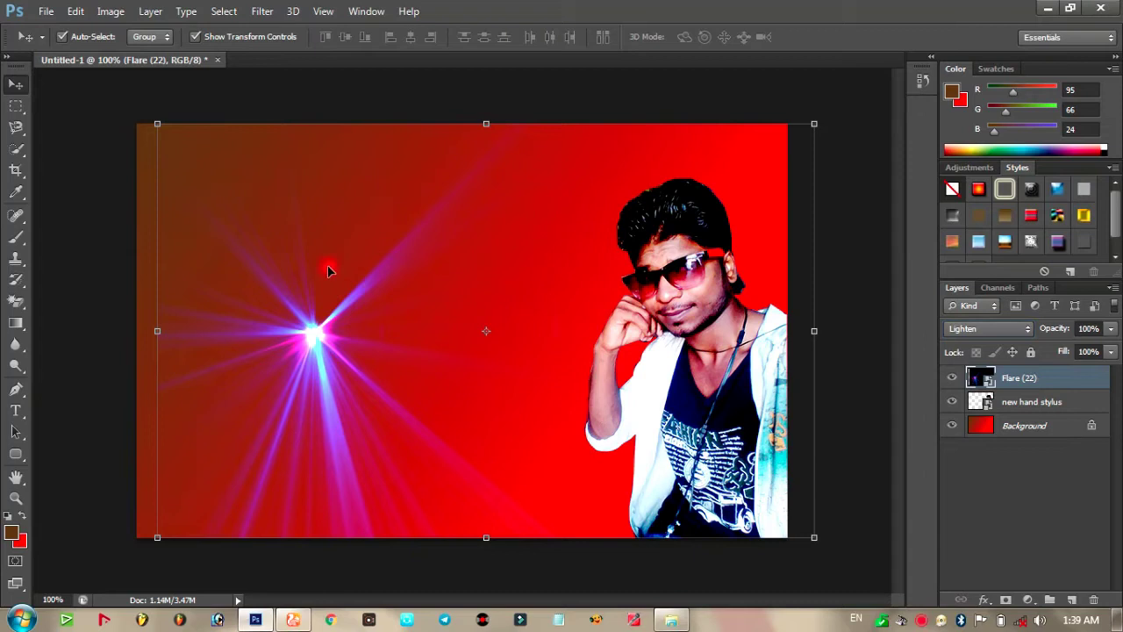
drag(328, 271, 318, 271)
drag(252, 290, 241, 288)
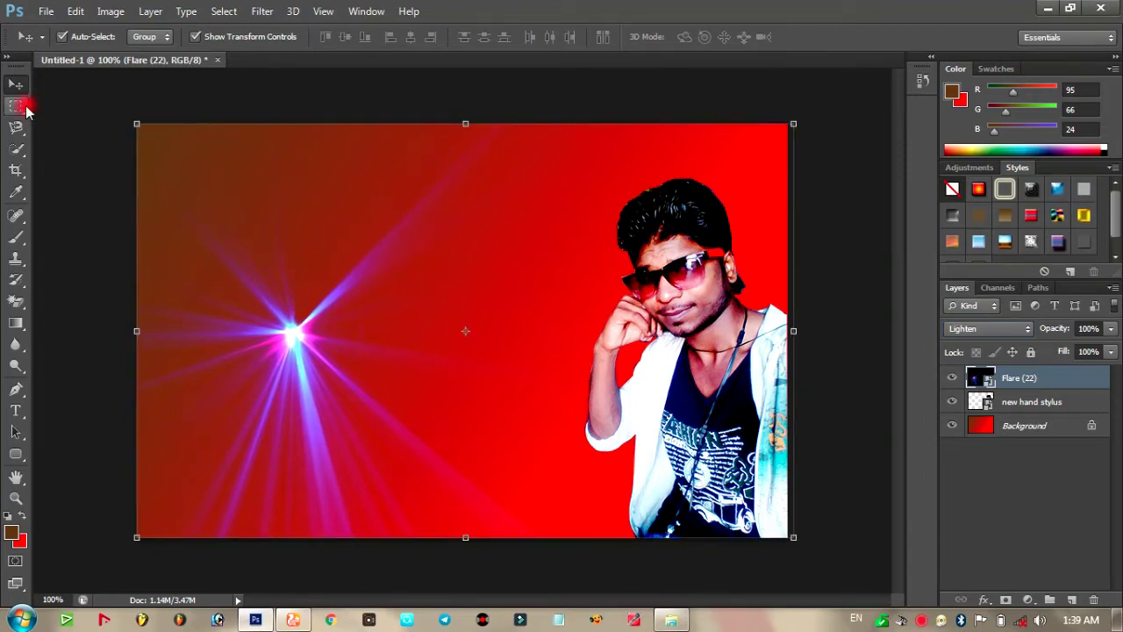
Step: Start a type layer above the flare in Frankfurt Large Hollow 60 pt, clearing a stray letter
click(17, 106)
click(15, 89)
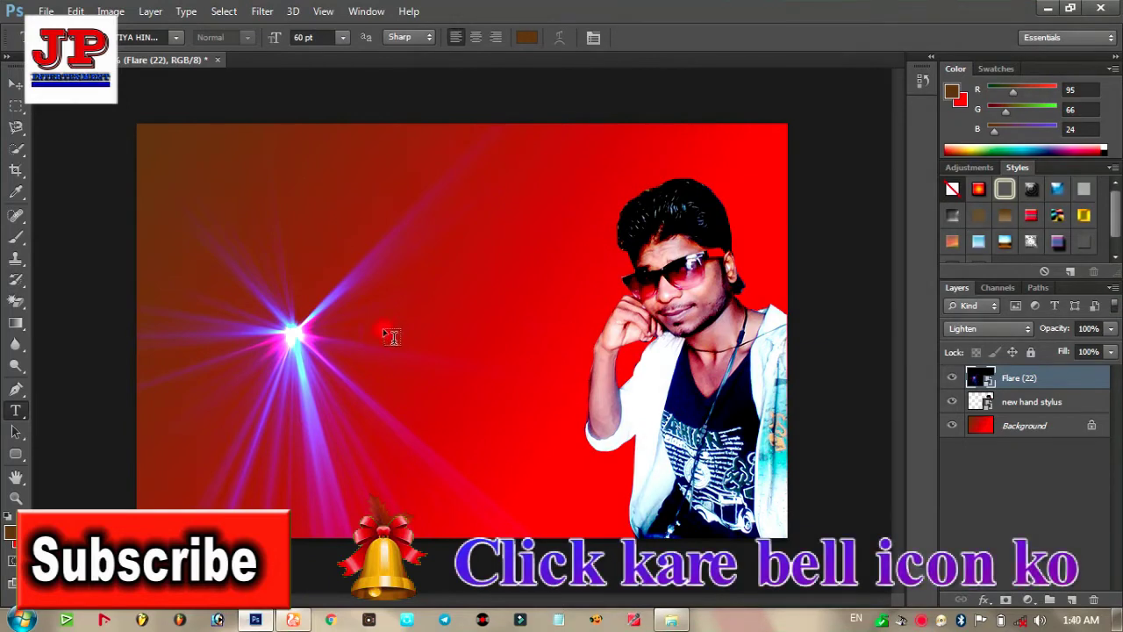
click(330, 247)
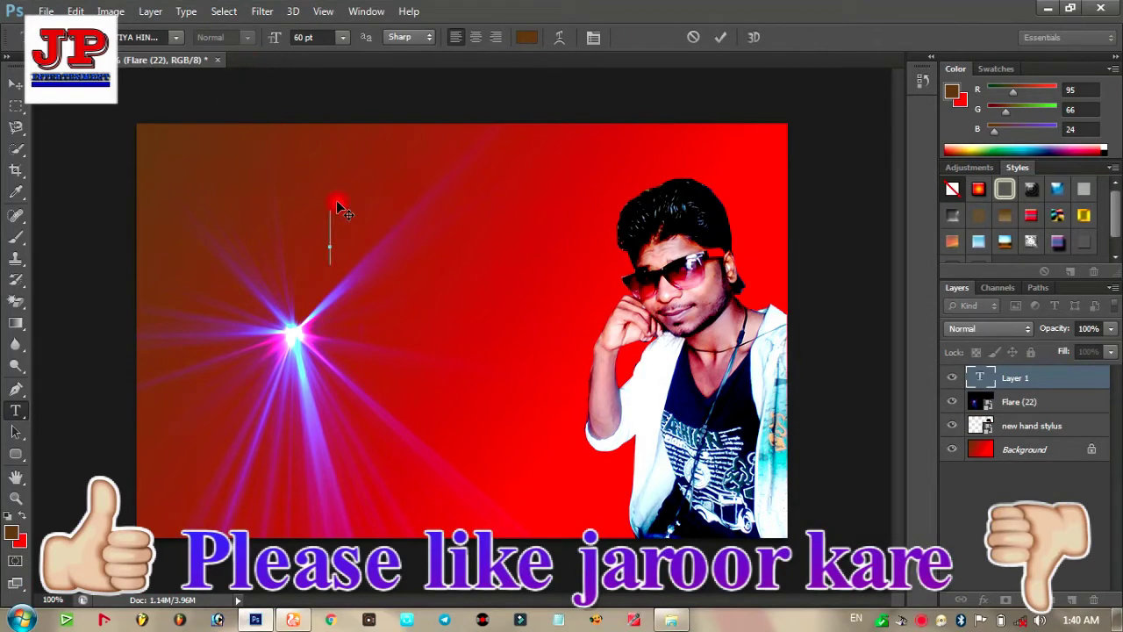
click(177, 37)
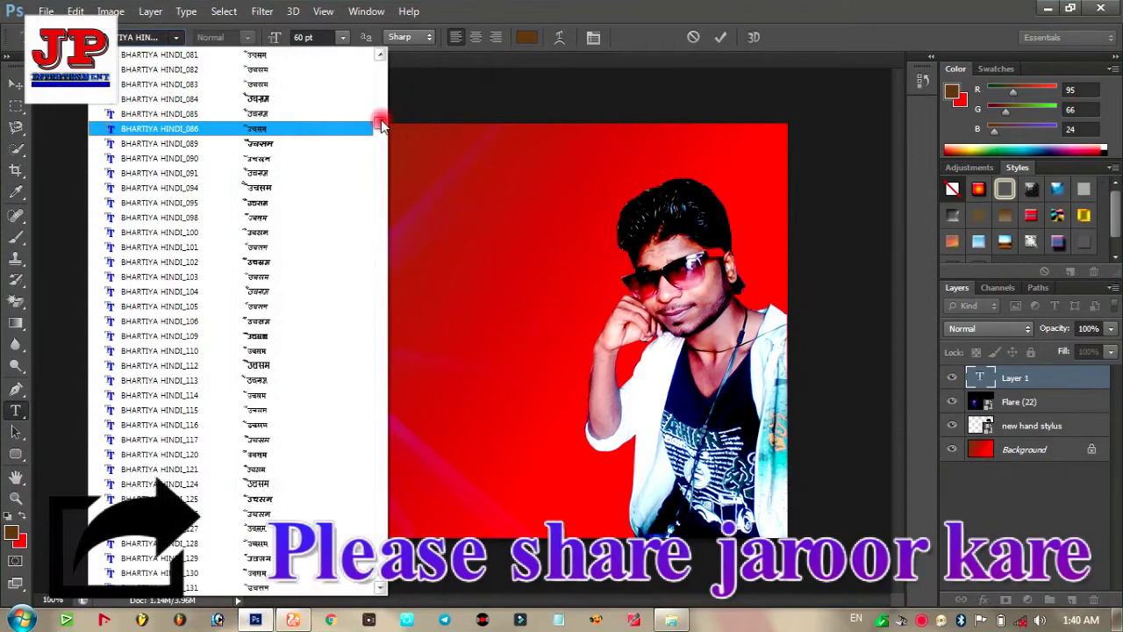
drag(381, 126, 373, 254)
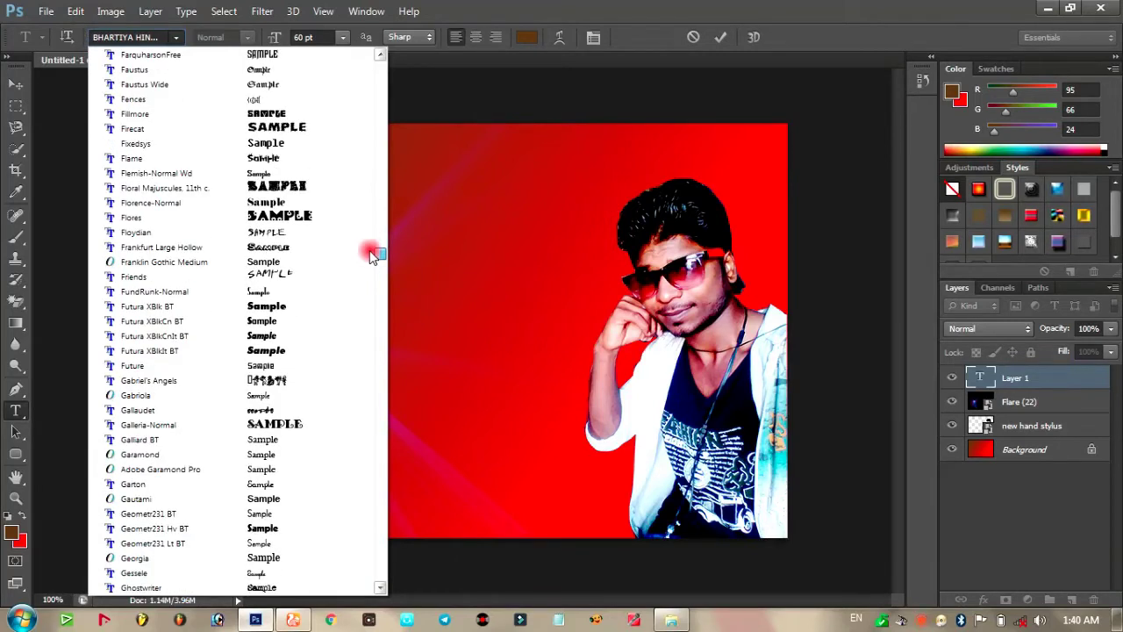
click(369, 249)
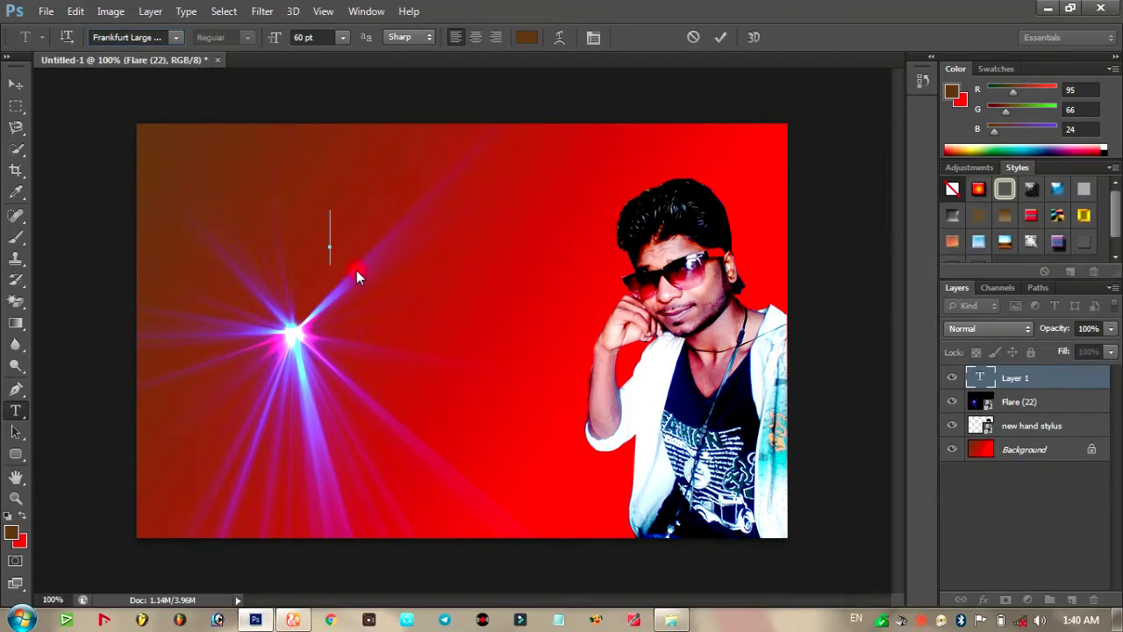
text(S)
key(BackSpace)
Step: Set the type colour to pure white (ffffff) via the options-bar colour swatch
click(12, 530)
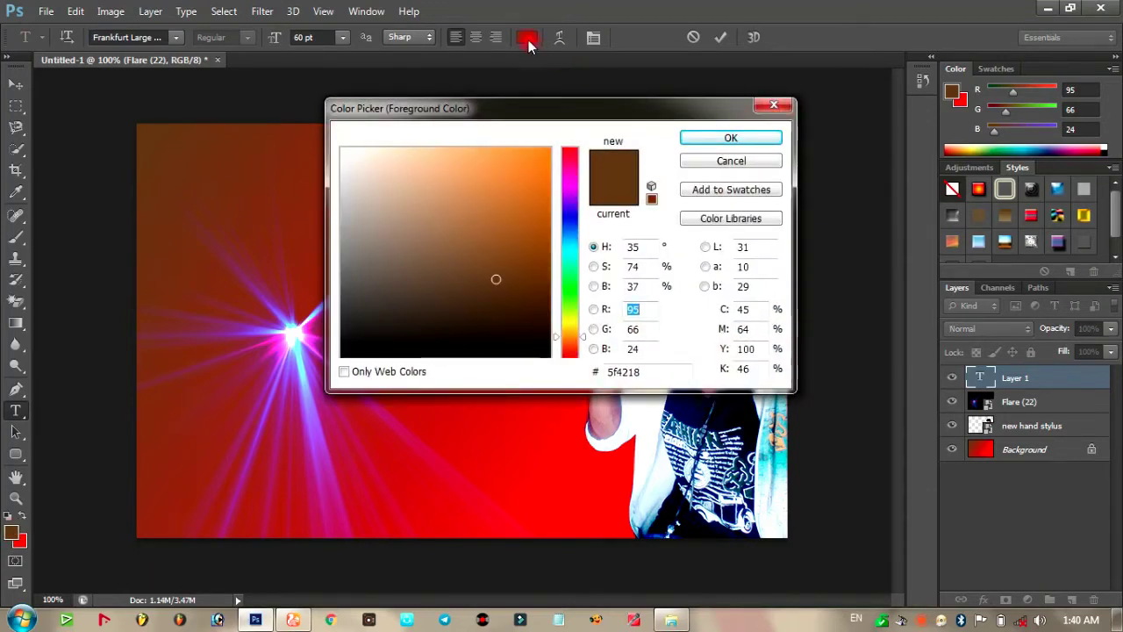
click(773, 106)
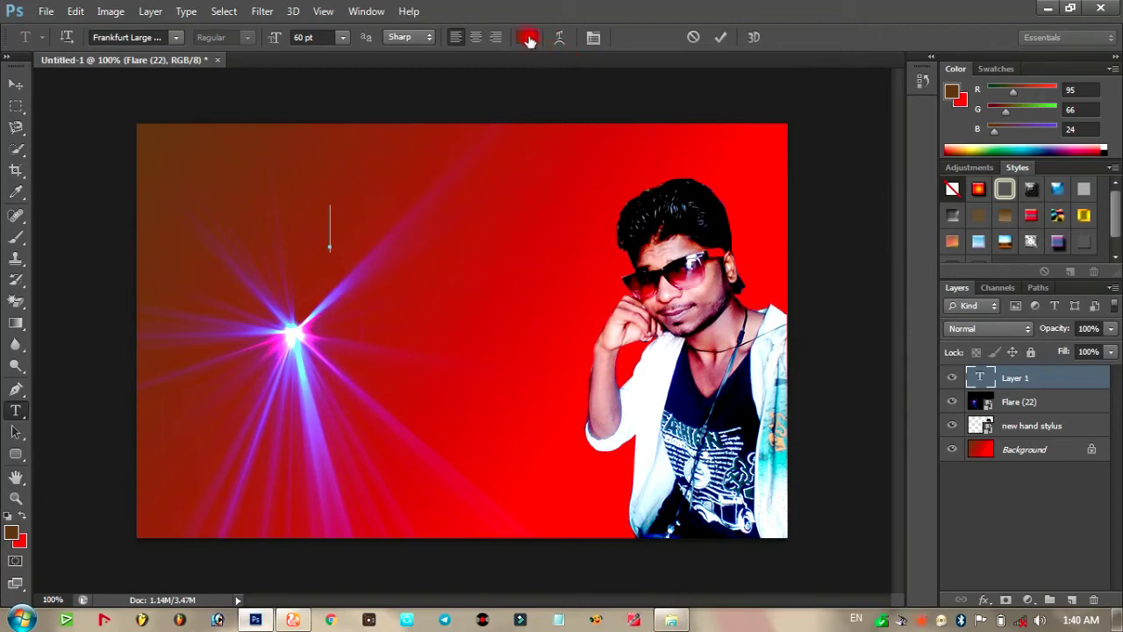
click(527, 38)
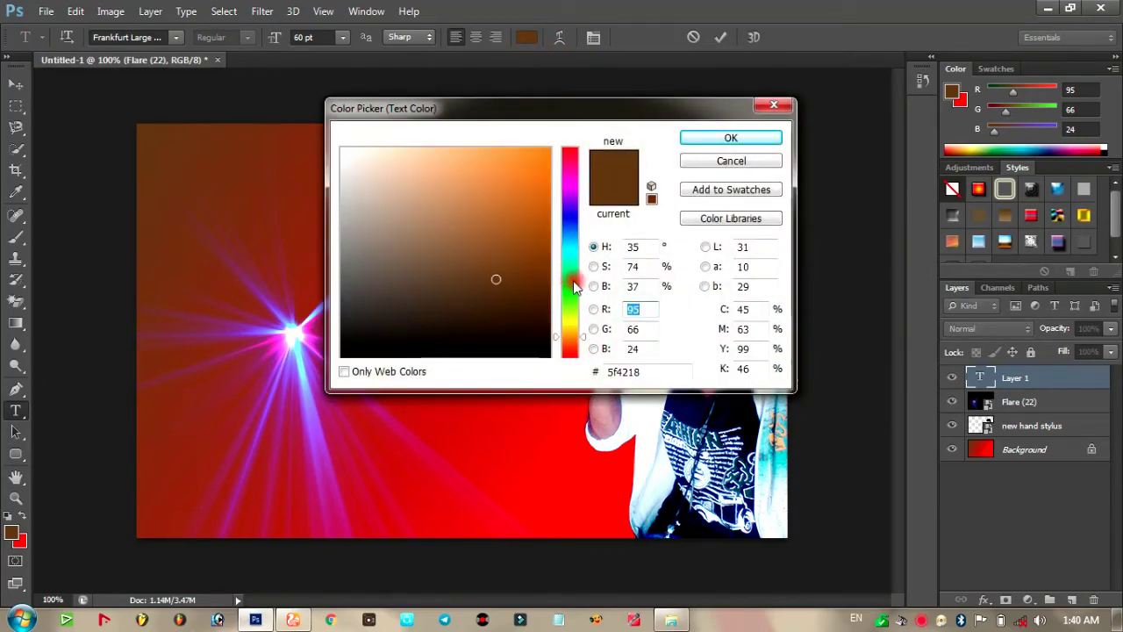
click(572, 281)
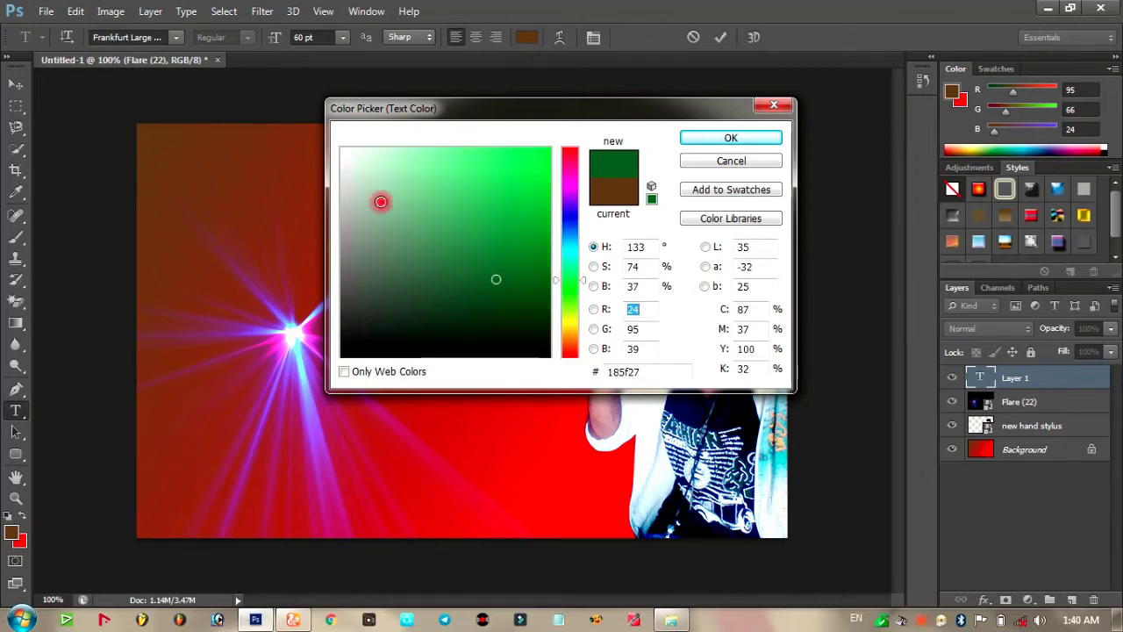
click(379, 199)
click(342, 149)
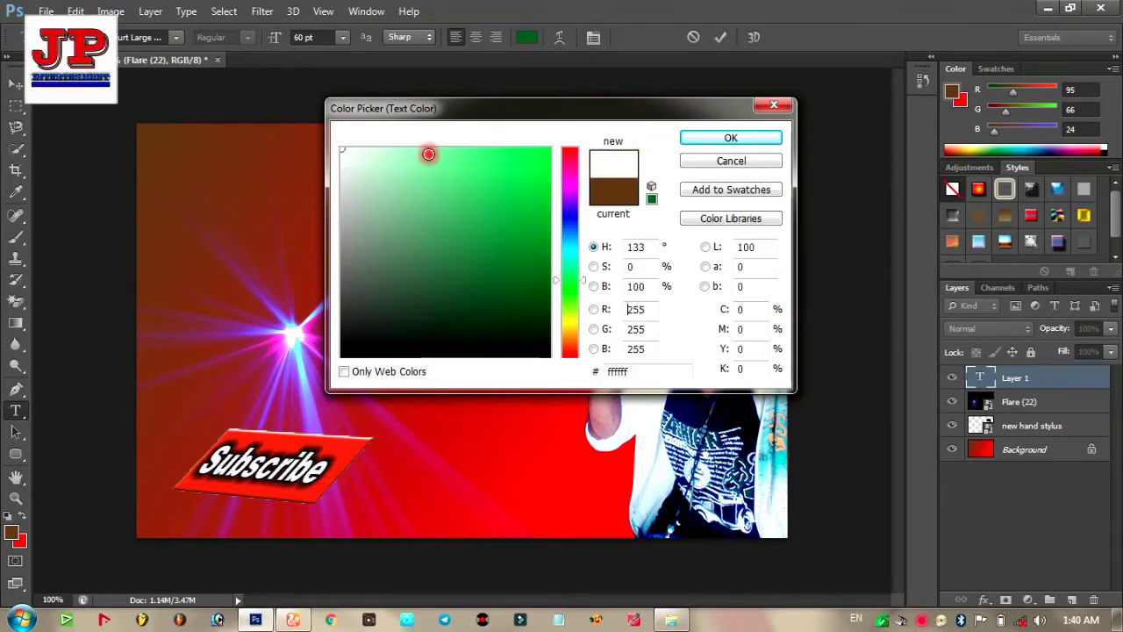
click(719, 138)
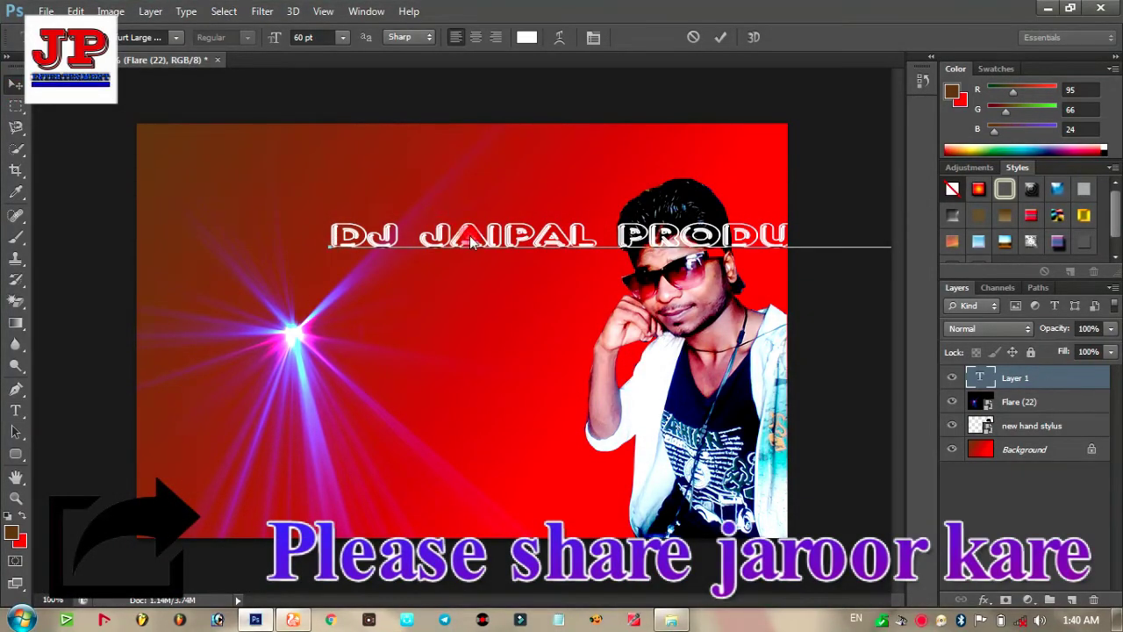
Step: Commit the title text, move it upward and shrink it to fit beside the man
click(279, 193)
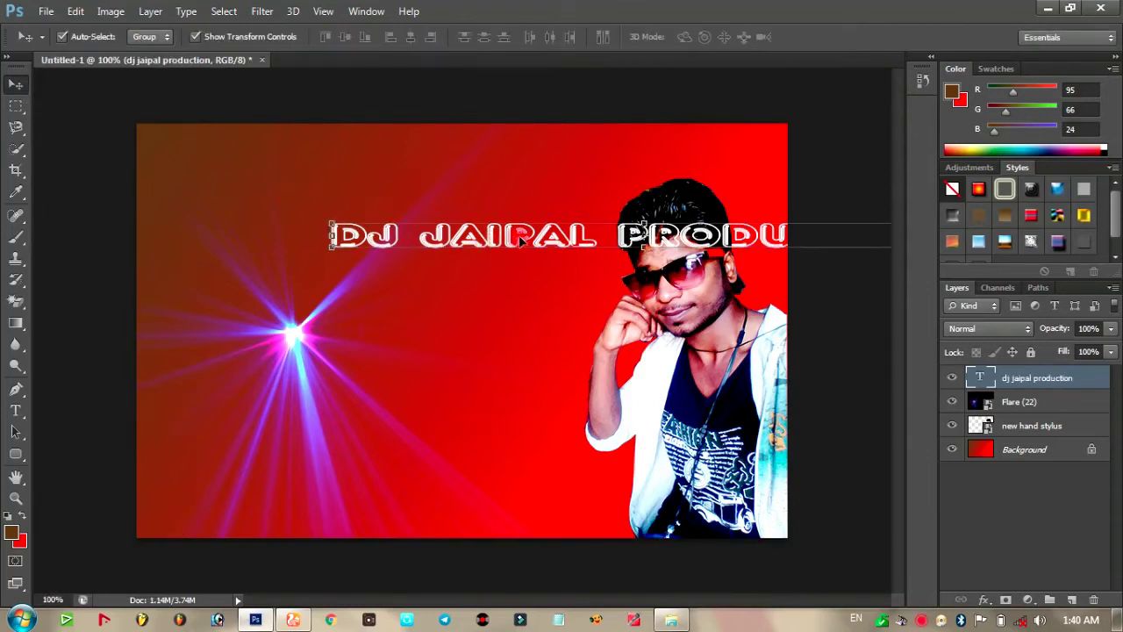
drag(527, 242, 332, 172)
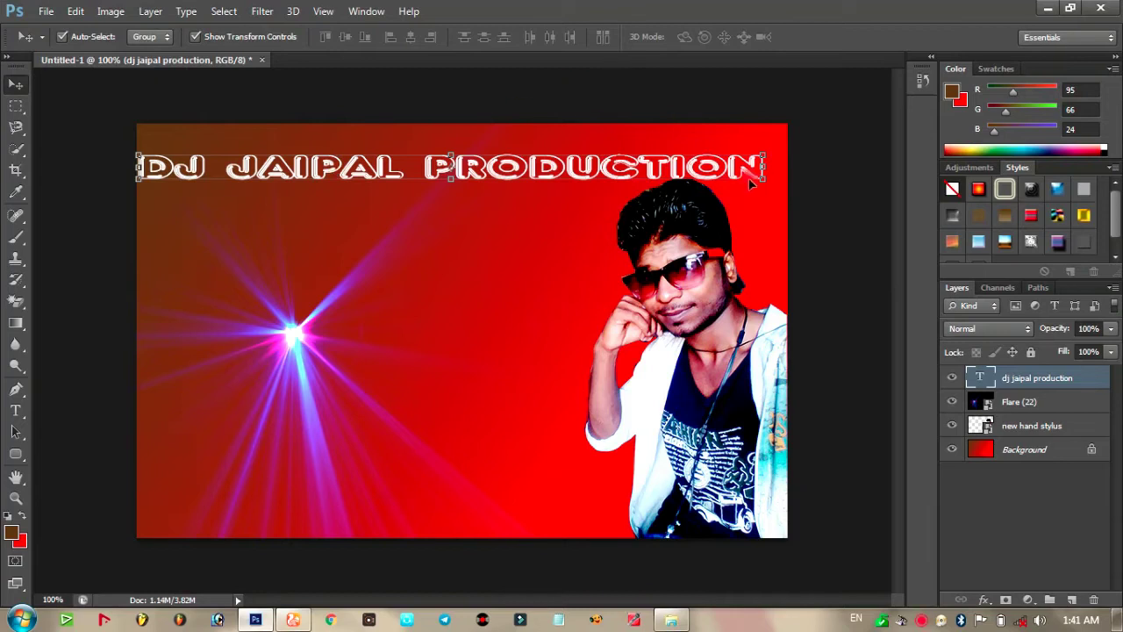
drag(767, 182, 642, 186)
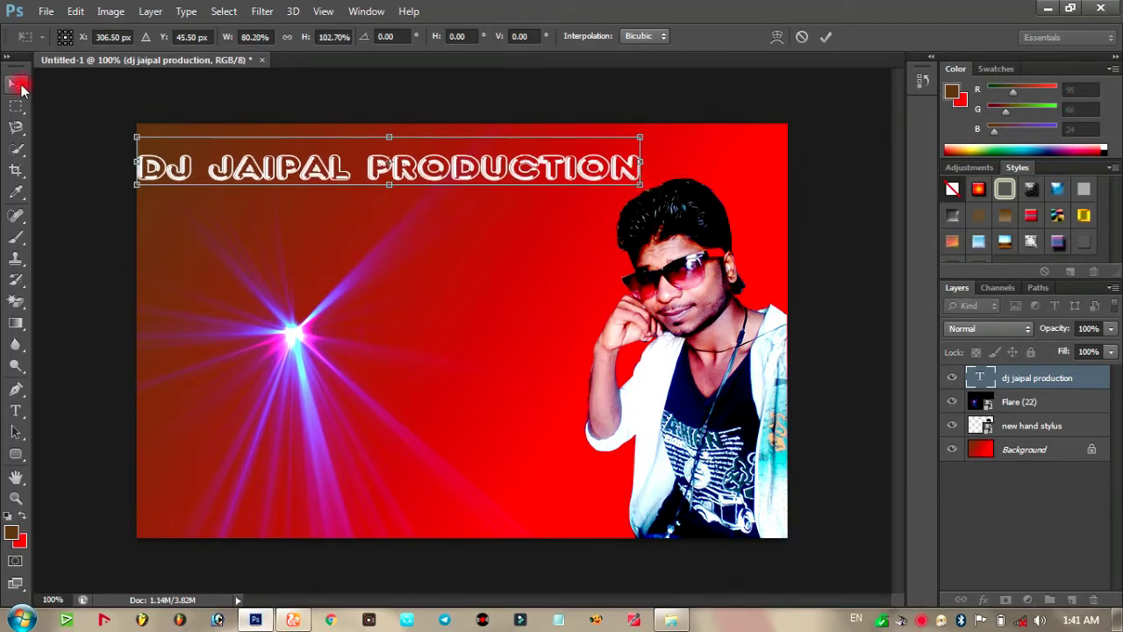
click(17, 85)
click(515, 232)
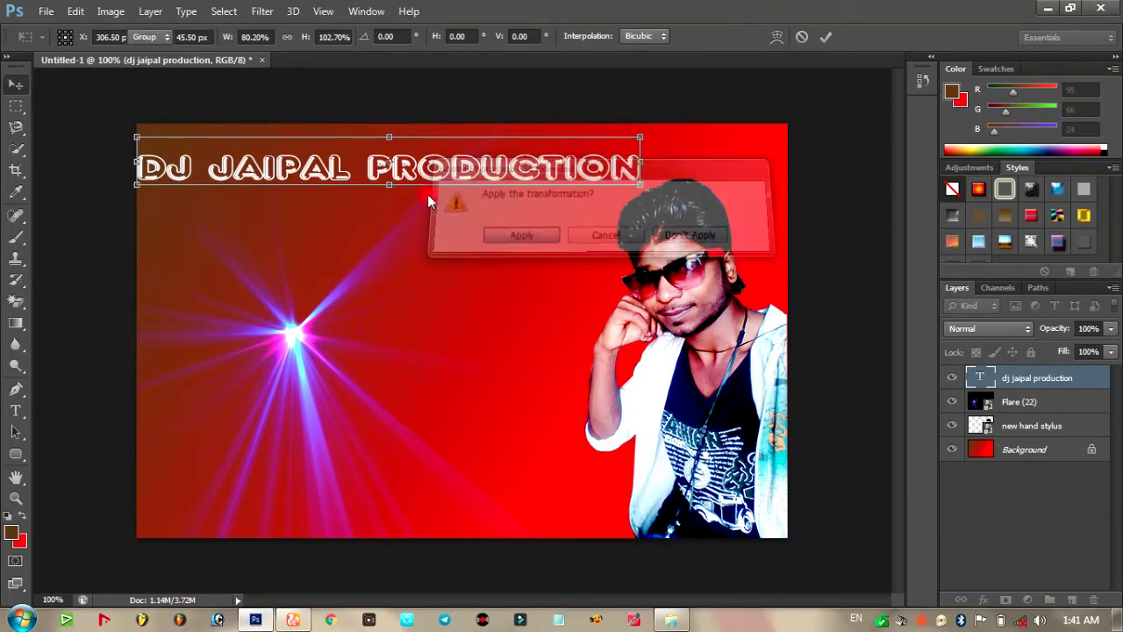
Step: Place the title along the canvas bottom edge, shrinking it slightly and nudging it lower
drag(405, 169, 418, 475)
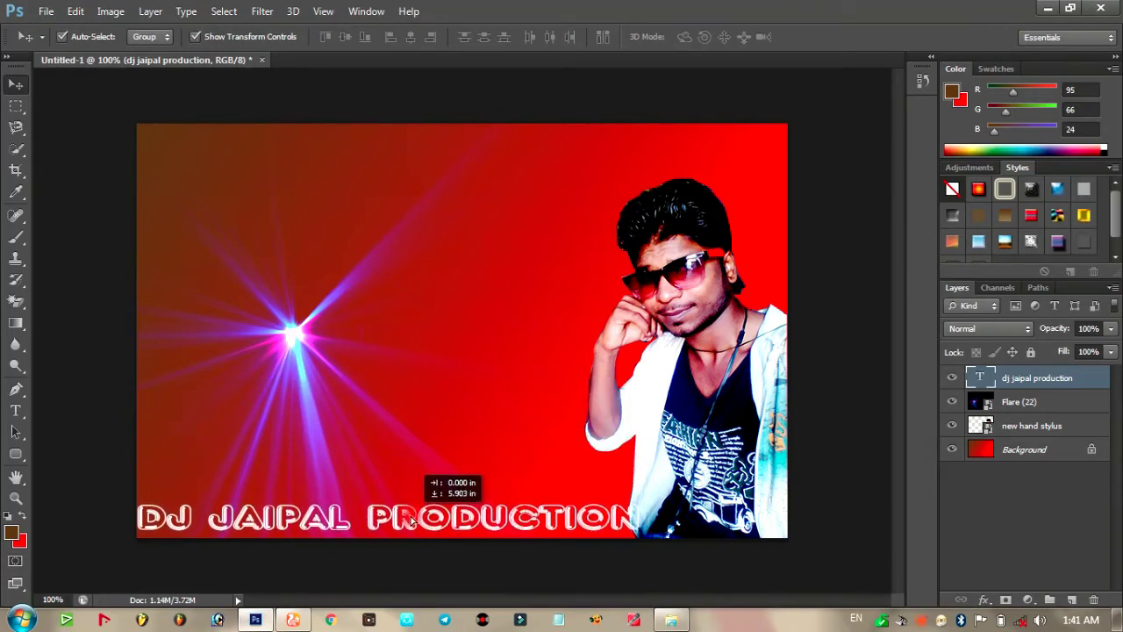
drag(419, 475, 412, 521)
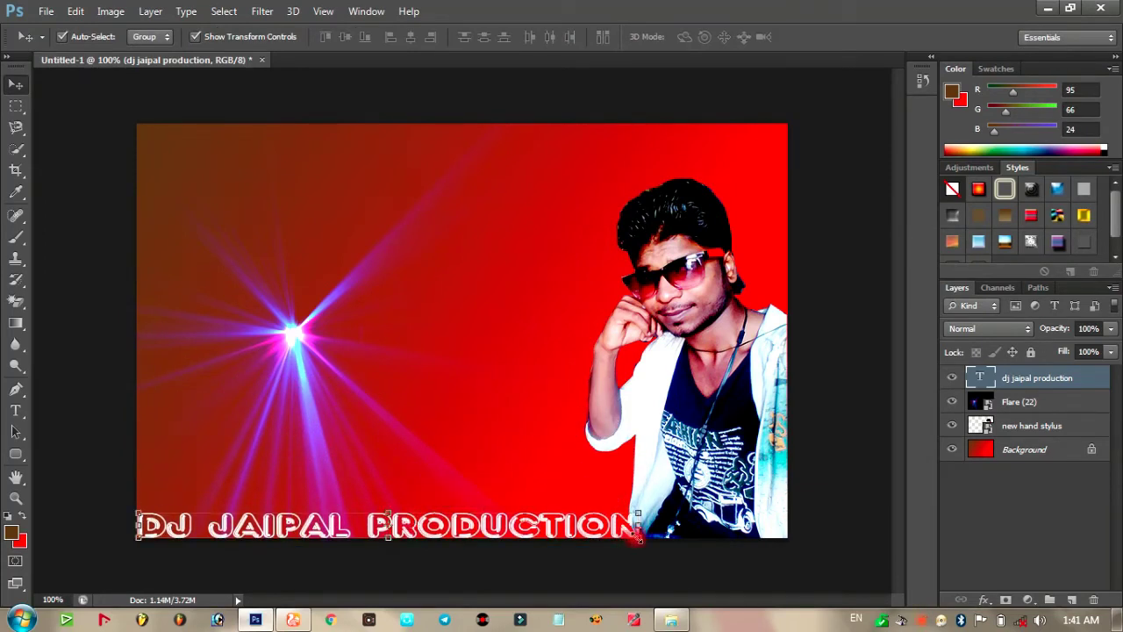
drag(638, 539, 613, 524)
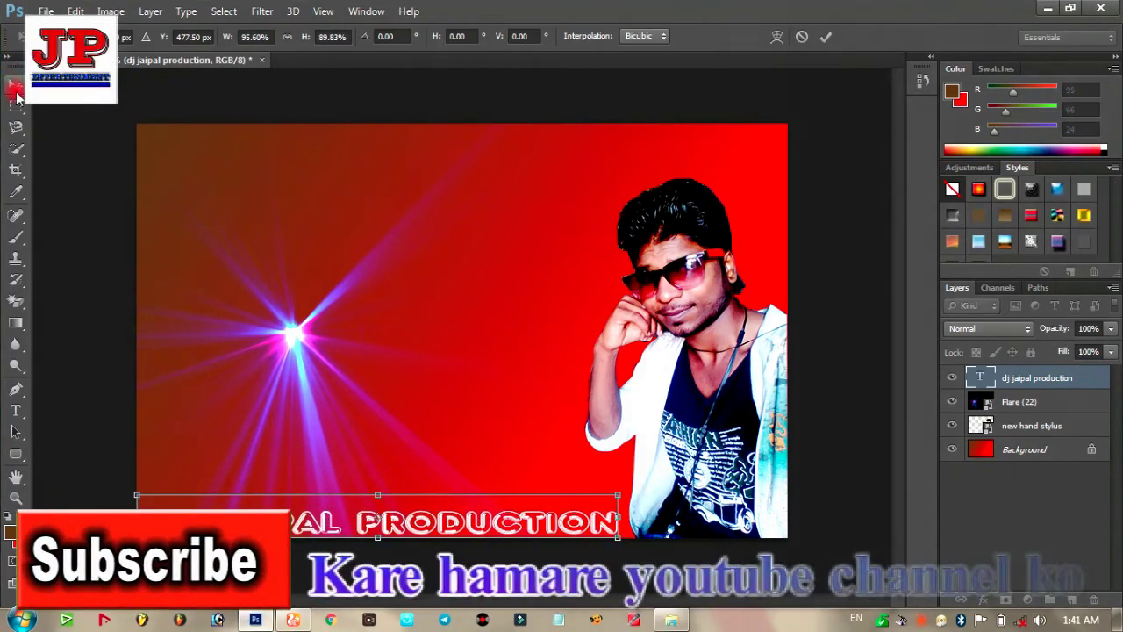
click(16, 95)
click(502, 233)
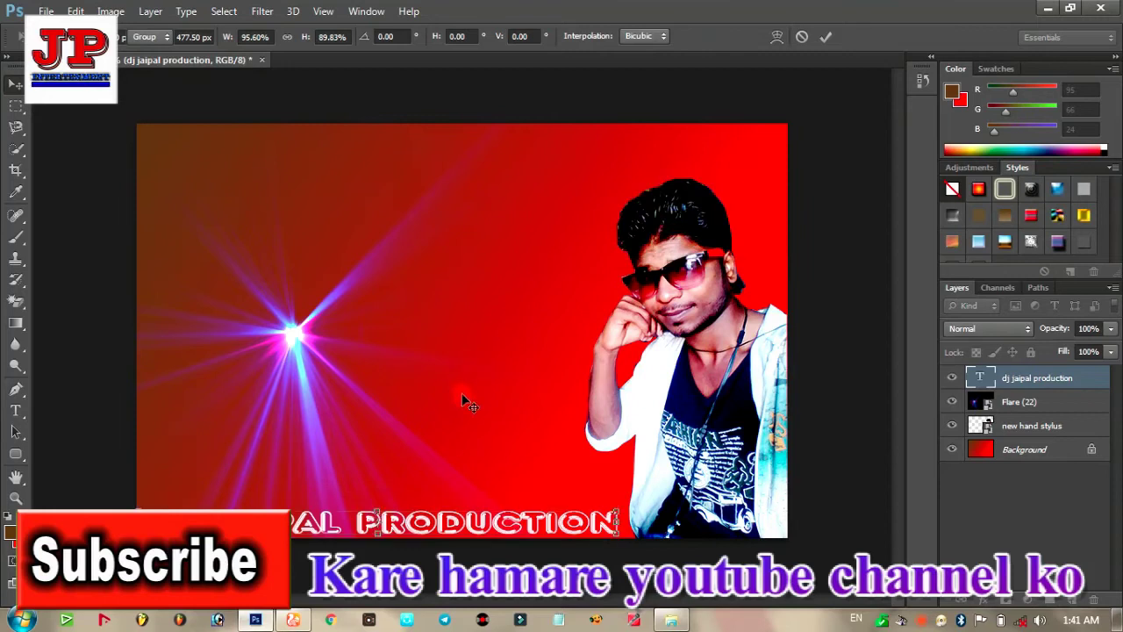
drag(458, 520, 462, 518)
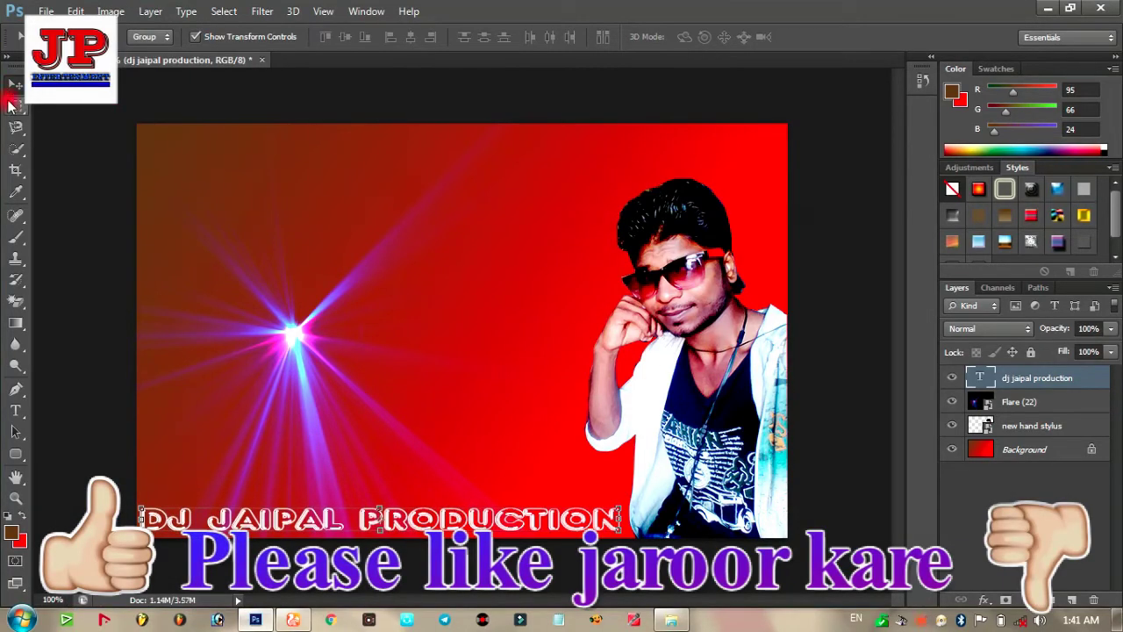
Step: Bring up the transform handles on the title again, then commit the transform
click(14, 104)
click(15, 86)
key(ctrl+t)
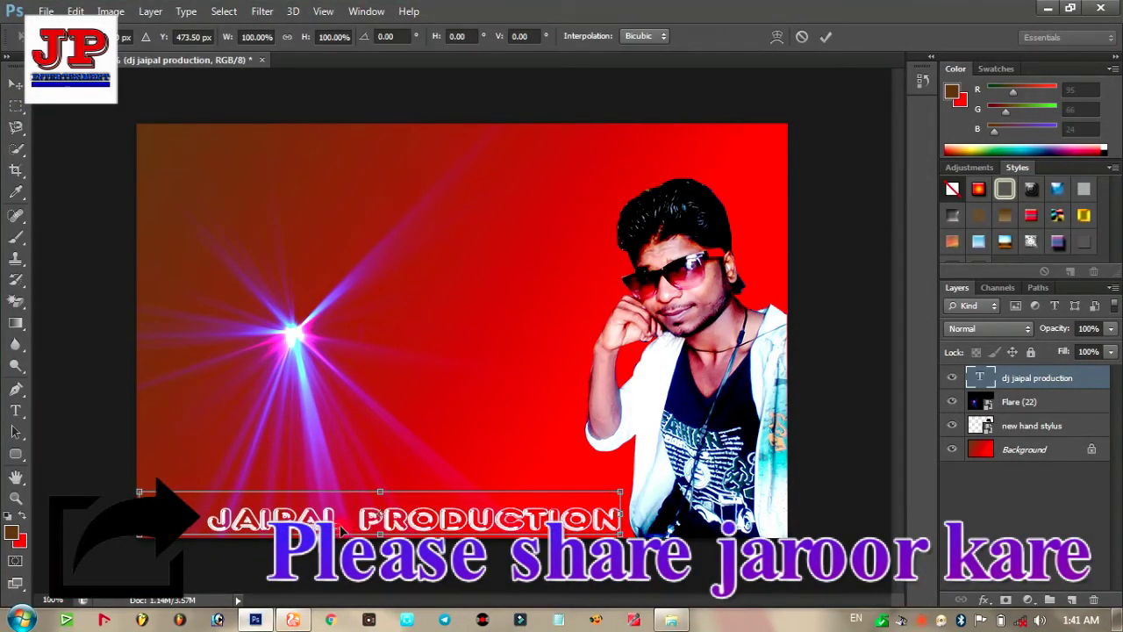
click(150, 11)
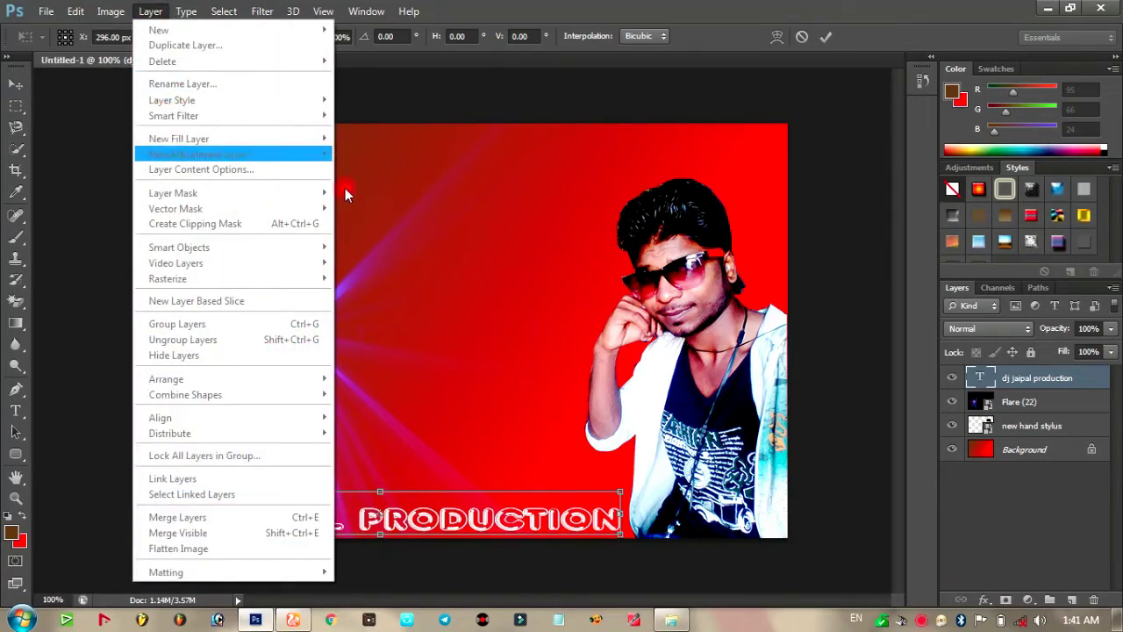
click(373, 226)
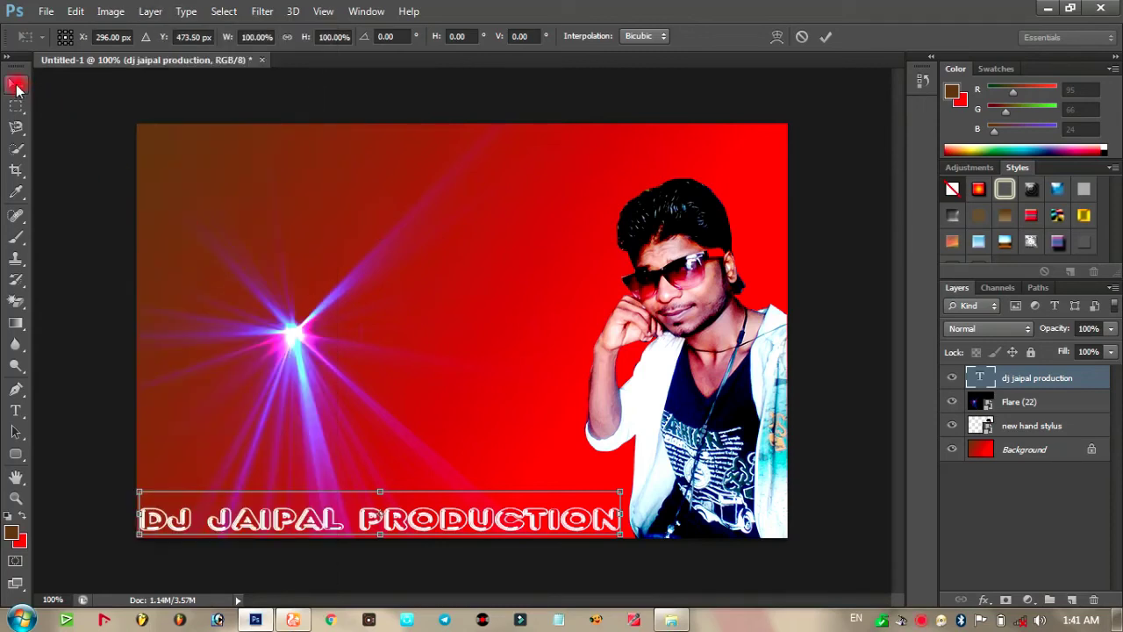
click(15, 84)
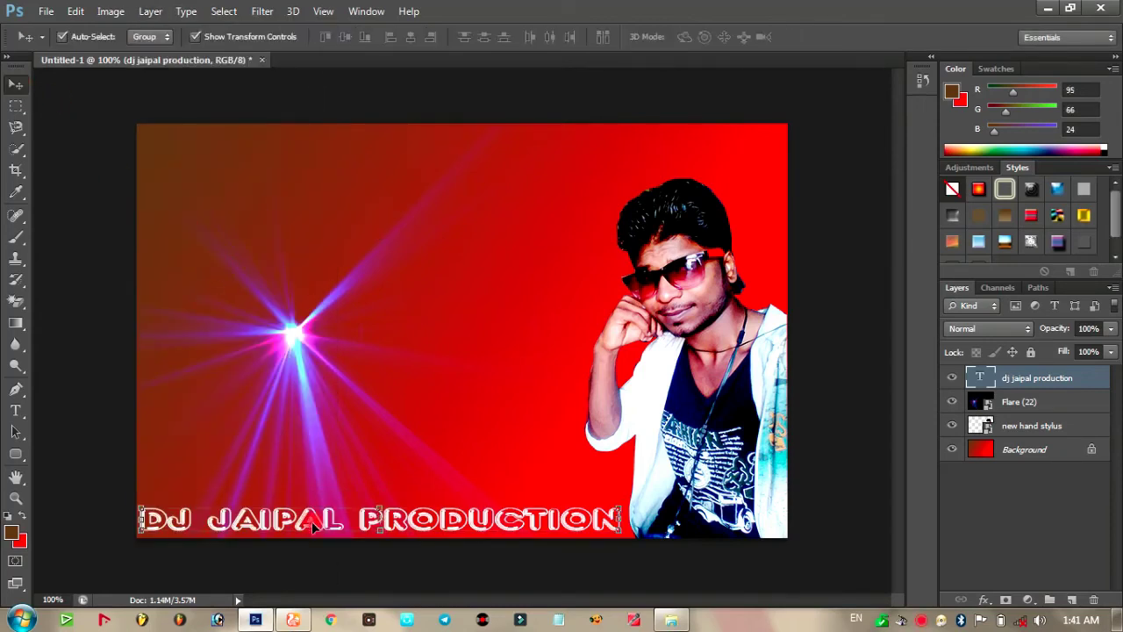
Step: Confirm the title layer keeps the name 'dj jaipal production' via Rename Layer
click(150, 10)
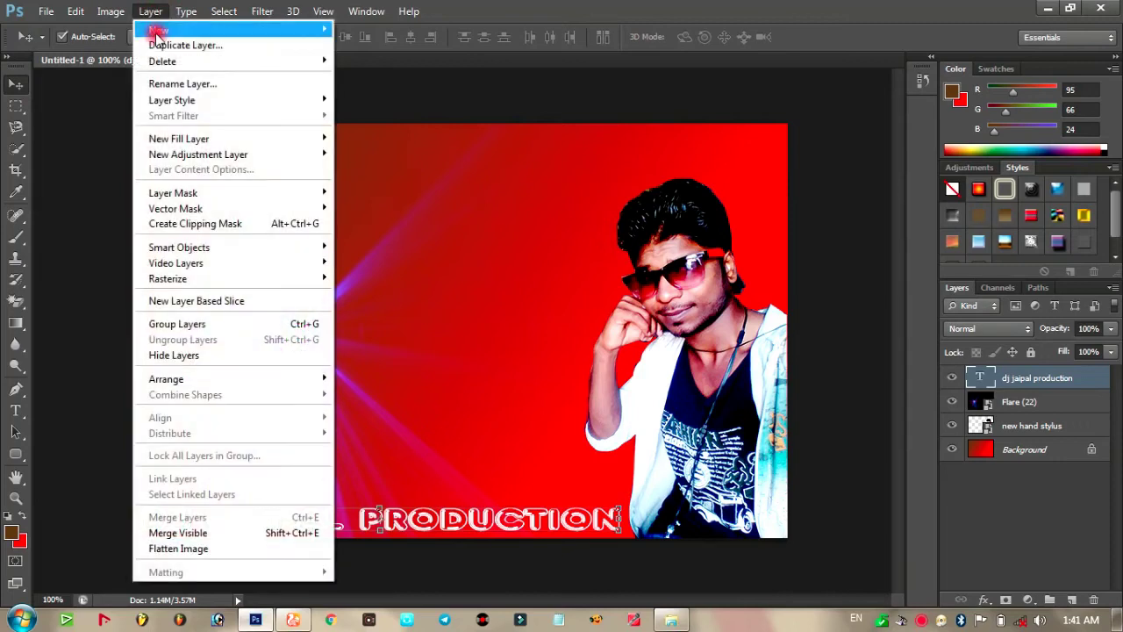
click(171, 85)
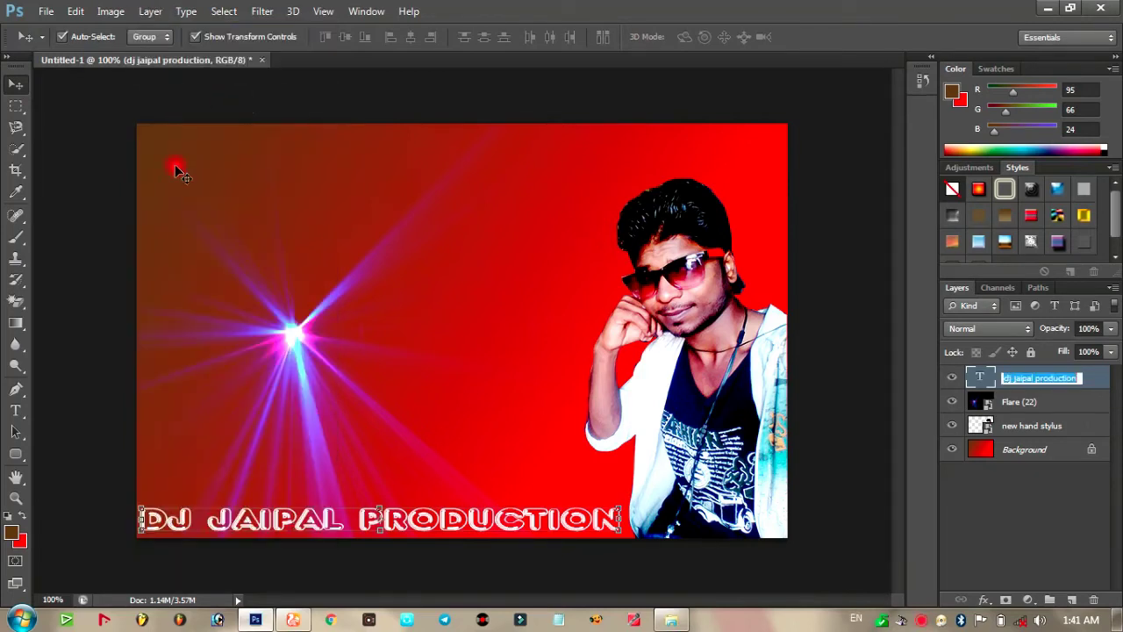
key(Return)
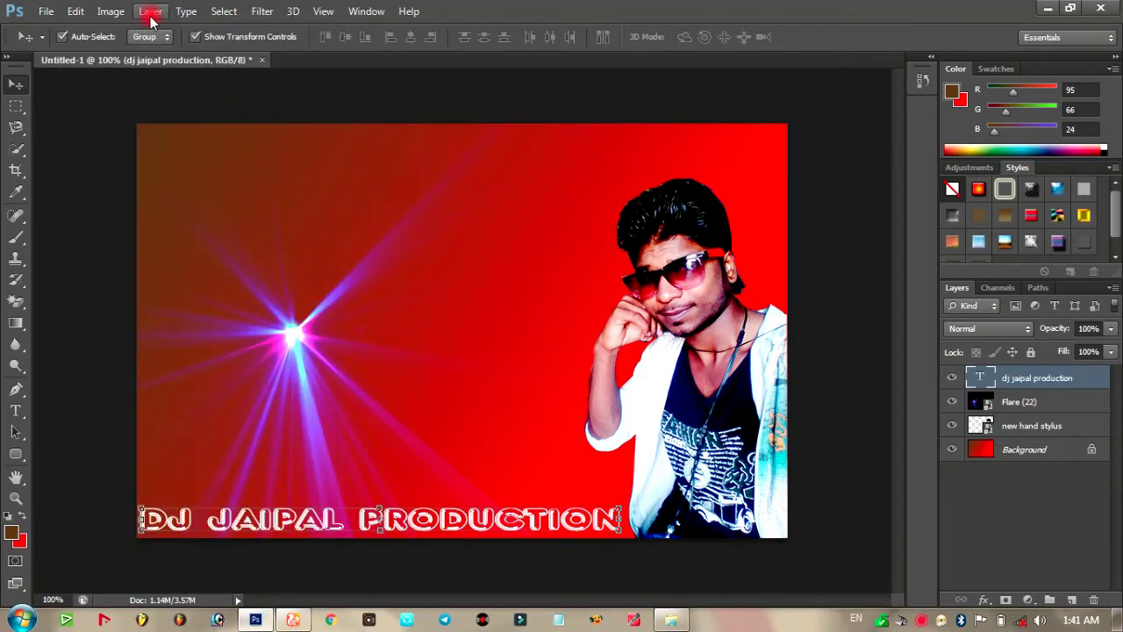
Step: Add a Stroke layer style to the title and try bright green, then violet-blue colours
click(149, 12)
mouse_move(172, 100)
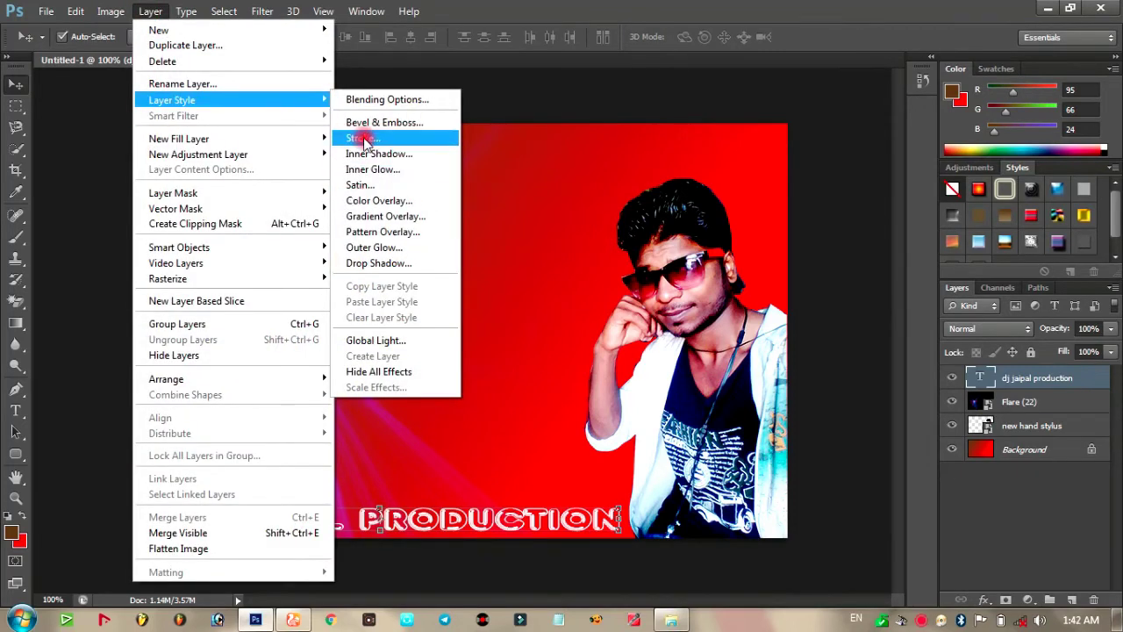
click(363, 138)
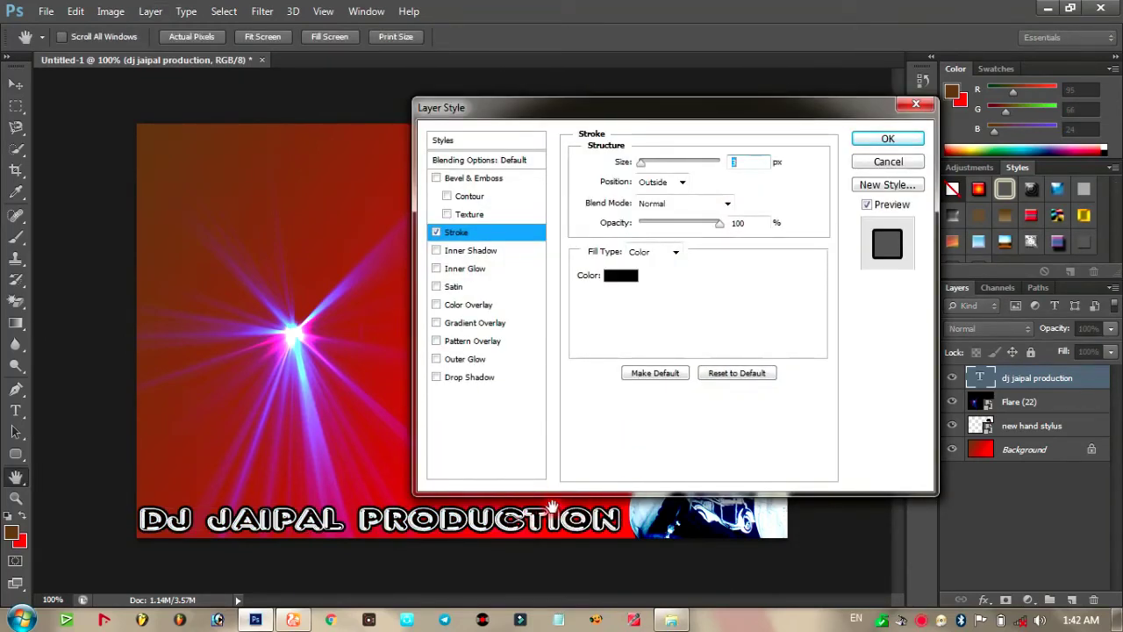
click(618, 278)
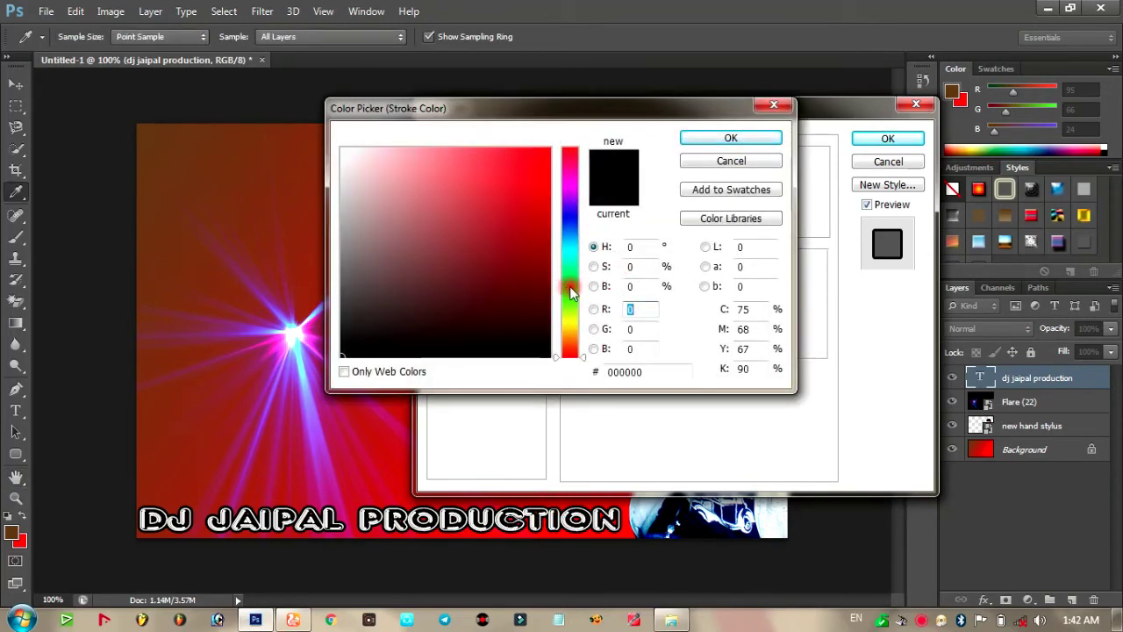
click(570, 288)
drag(509, 150, 575, 118)
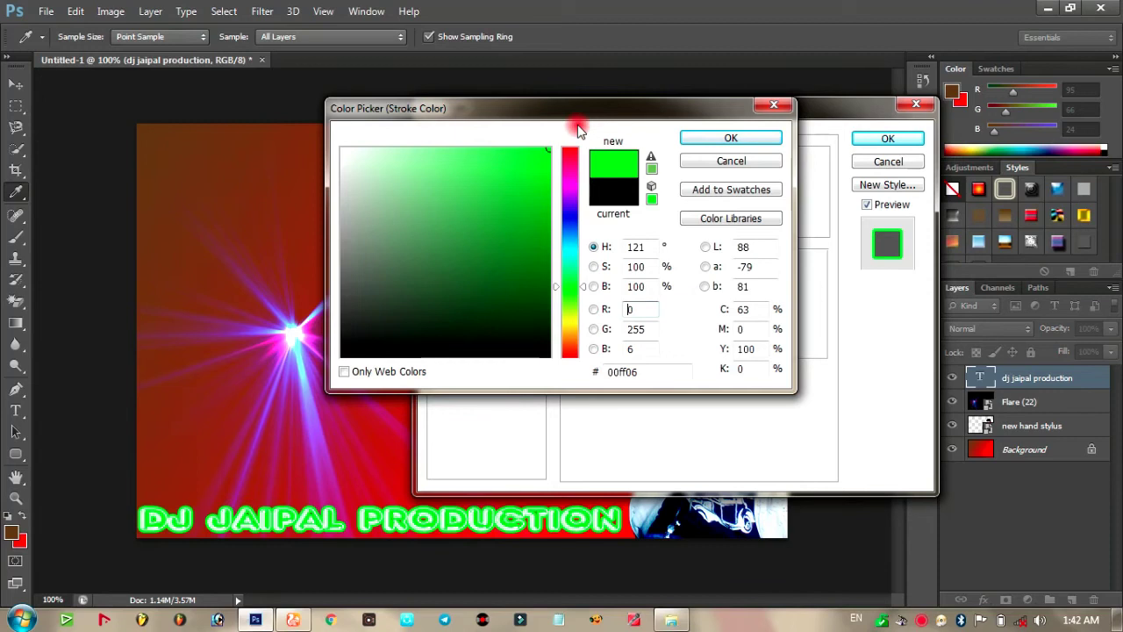
click(571, 215)
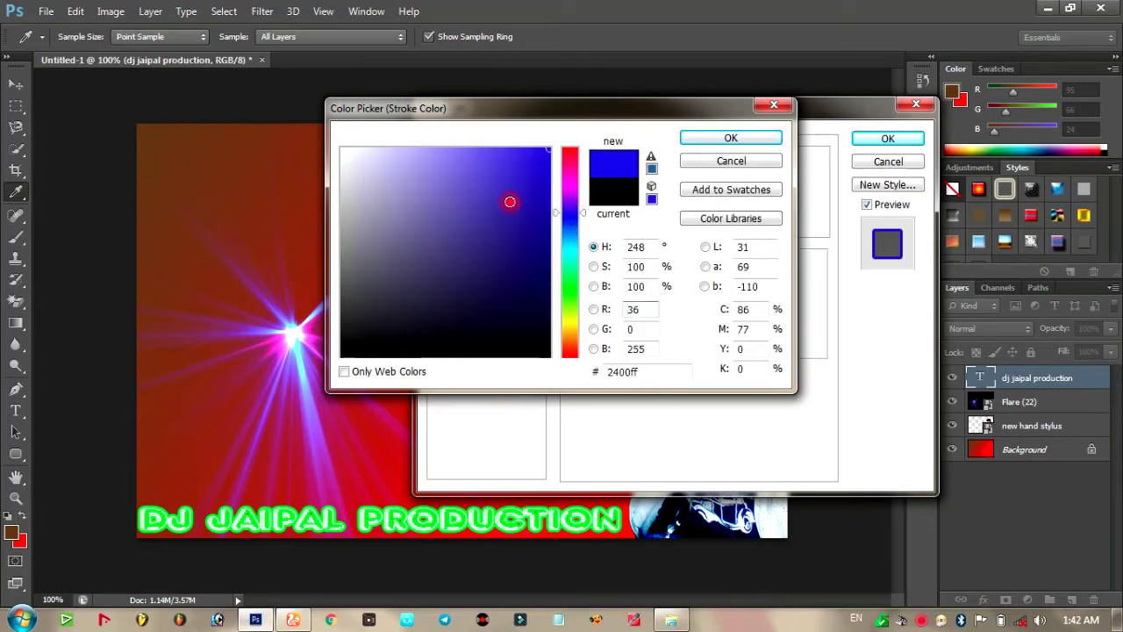
click(510, 173)
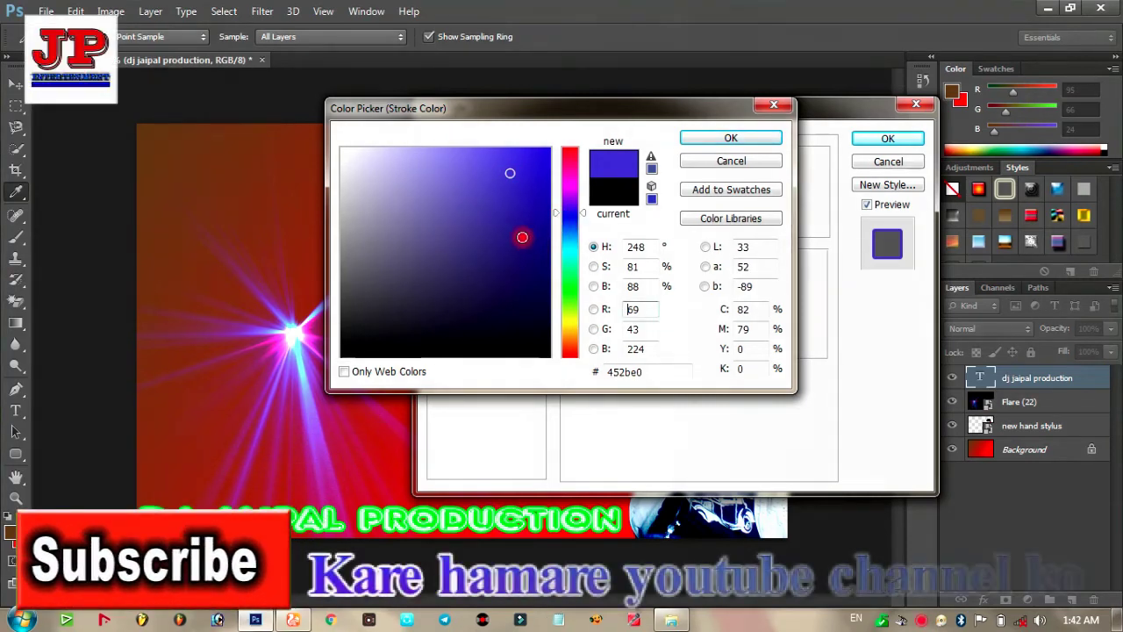
Step: Discard the violet-blue and try a light blue stroke colour instead
click(731, 162)
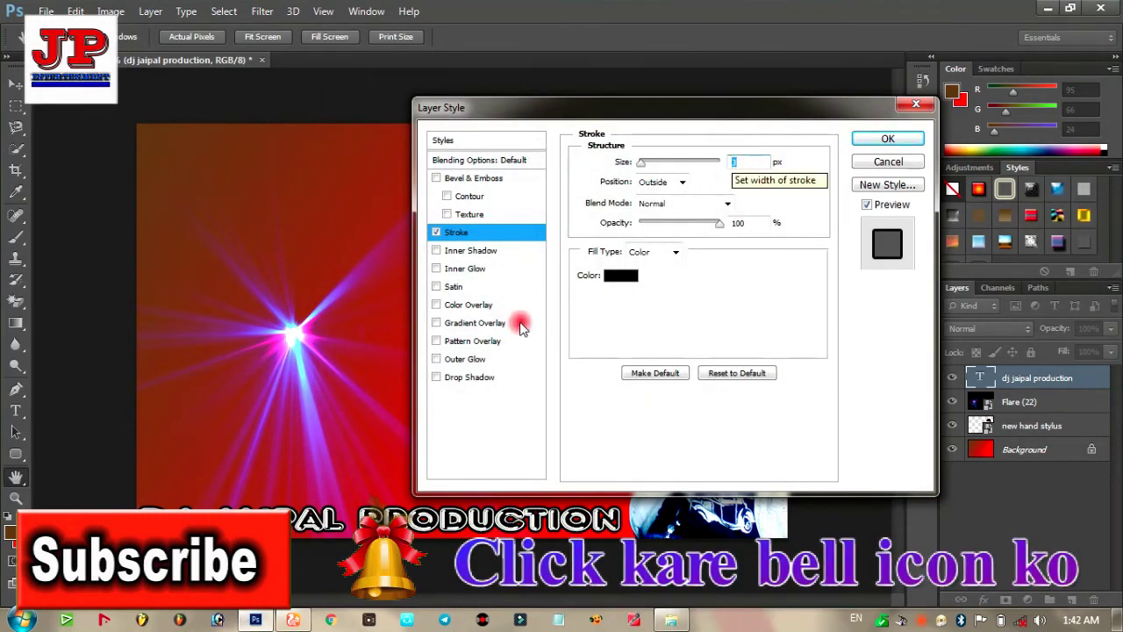
click(622, 276)
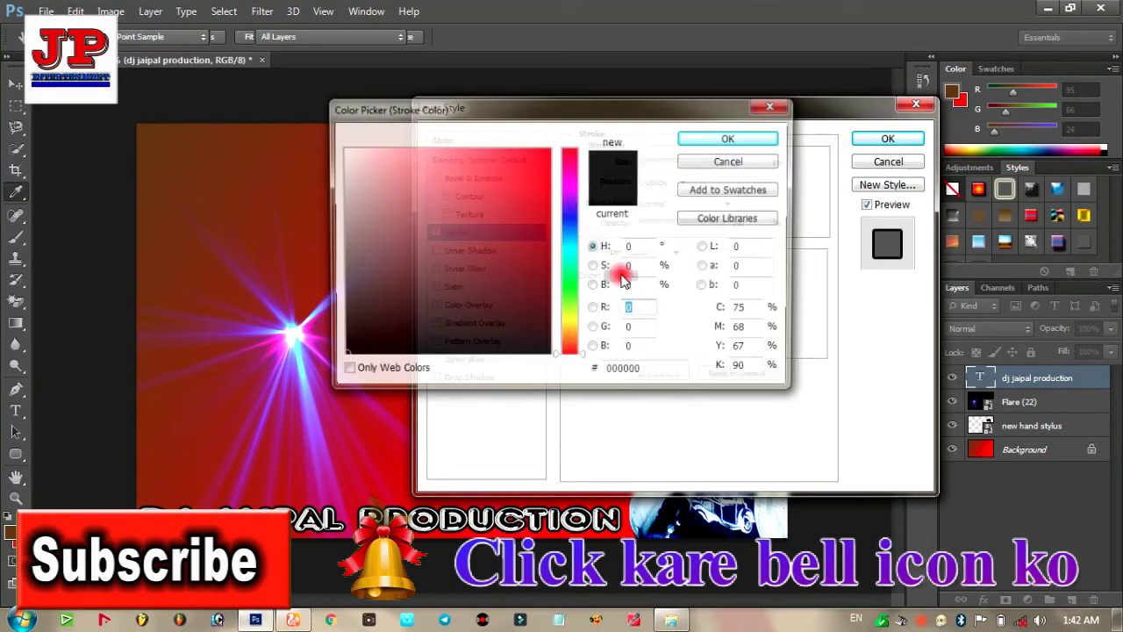
click(570, 224)
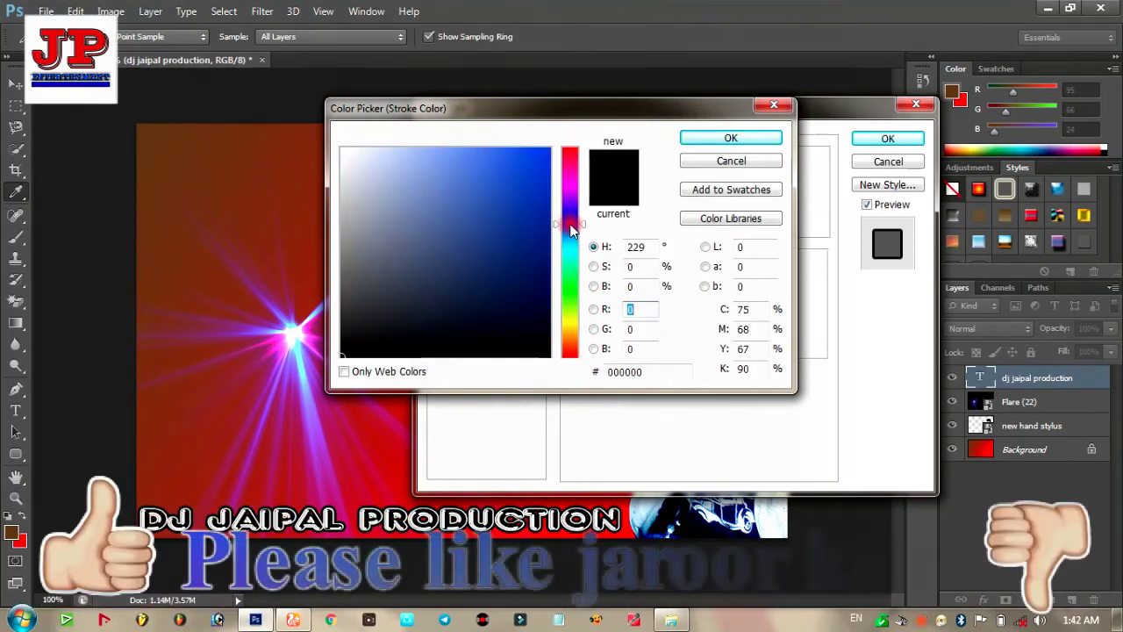
drag(532, 187, 450, 149)
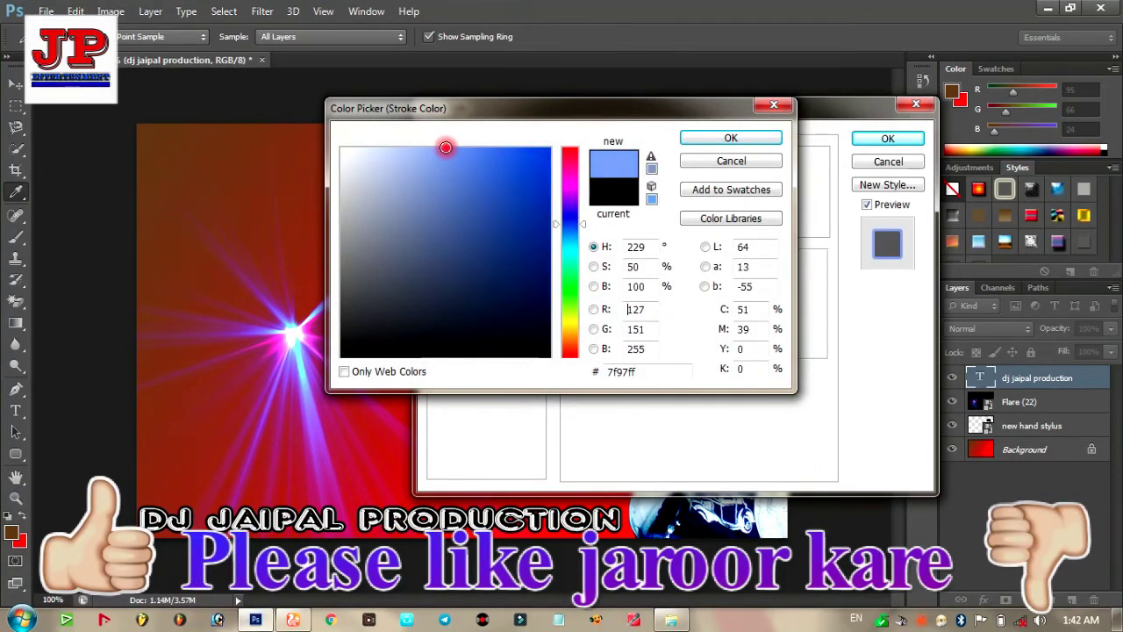
click(725, 140)
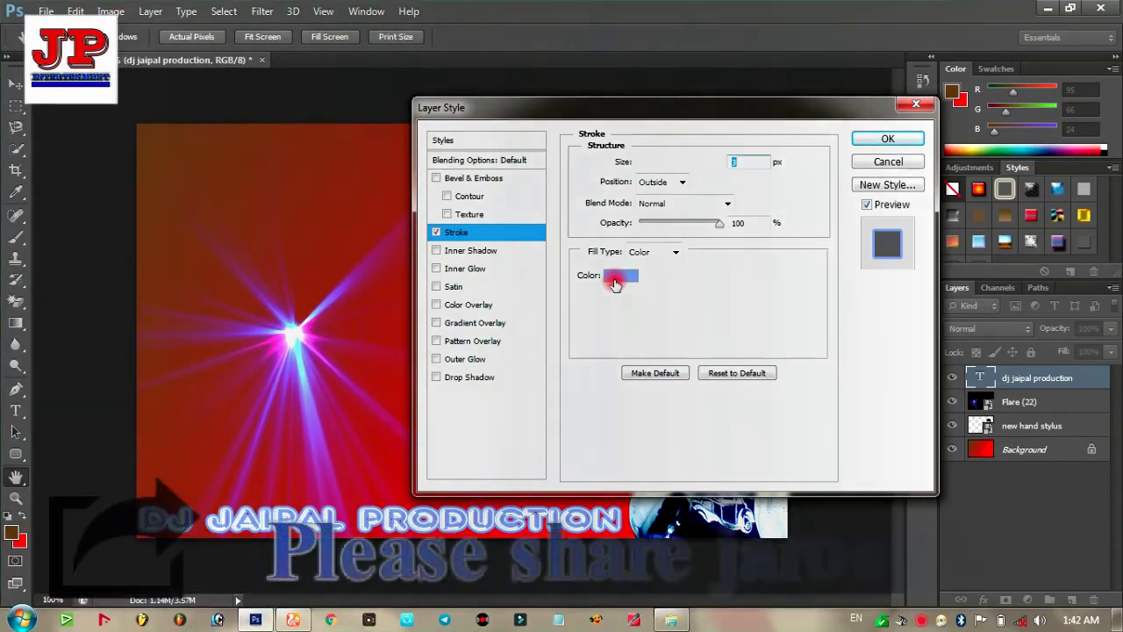
Step: Set the title stroke back to black, 3 px outside, and apply it
click(617, 279)
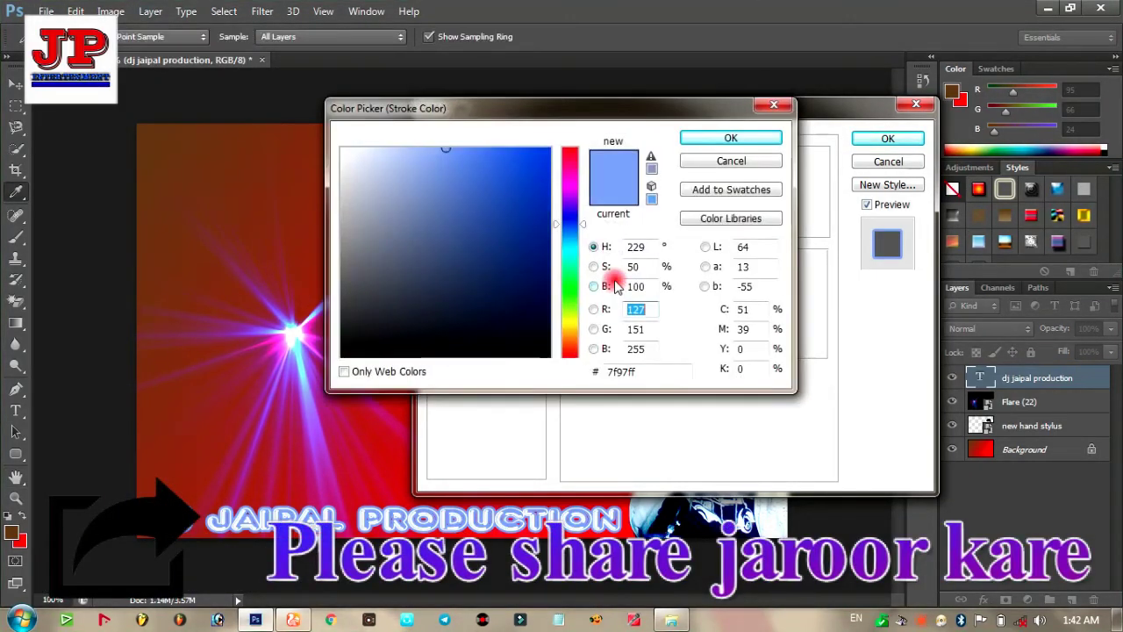
drag(439, 289, 341, 357)
click(725, 139)
click(889, 141)
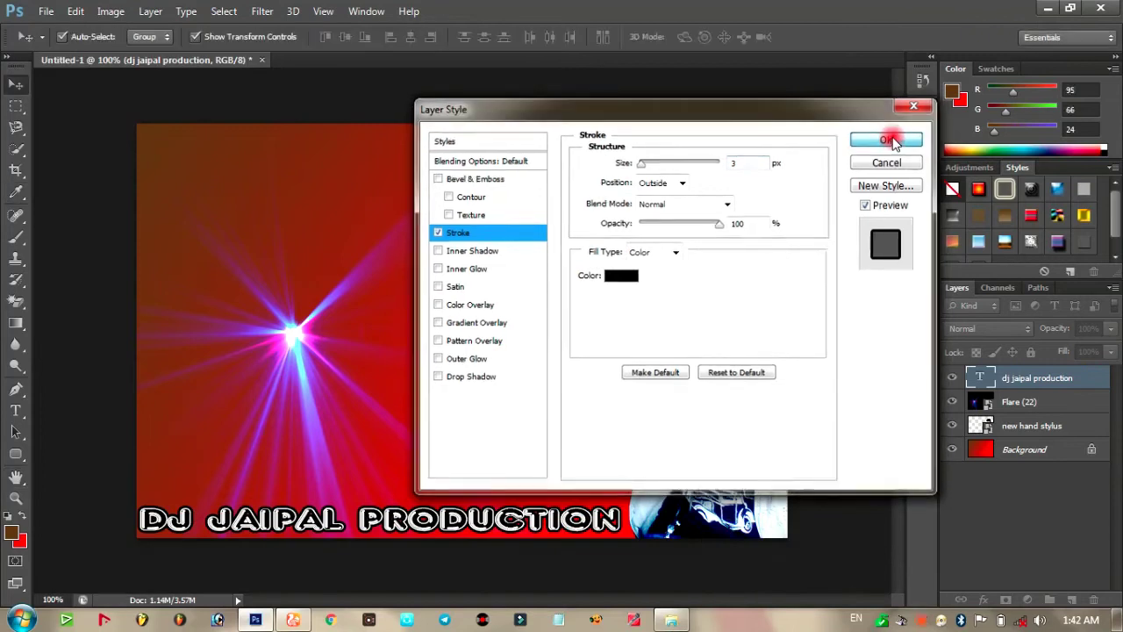
click(16, 106)
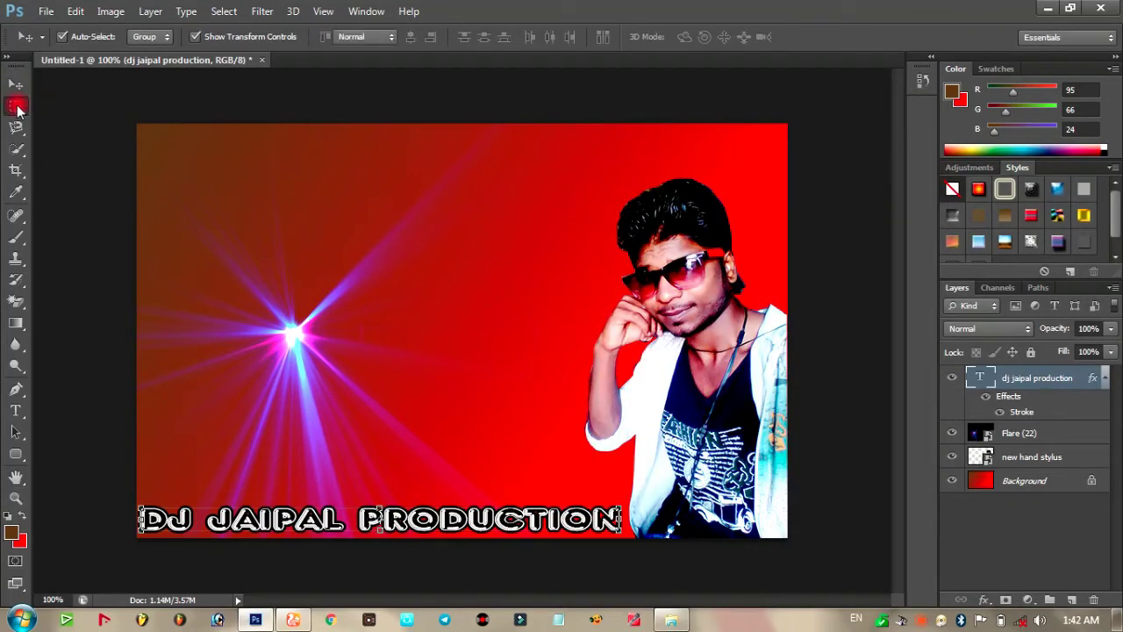
Step: Select the cut-out man's 'new hand stylus' layer
click(16, 84)
click(460, 270)
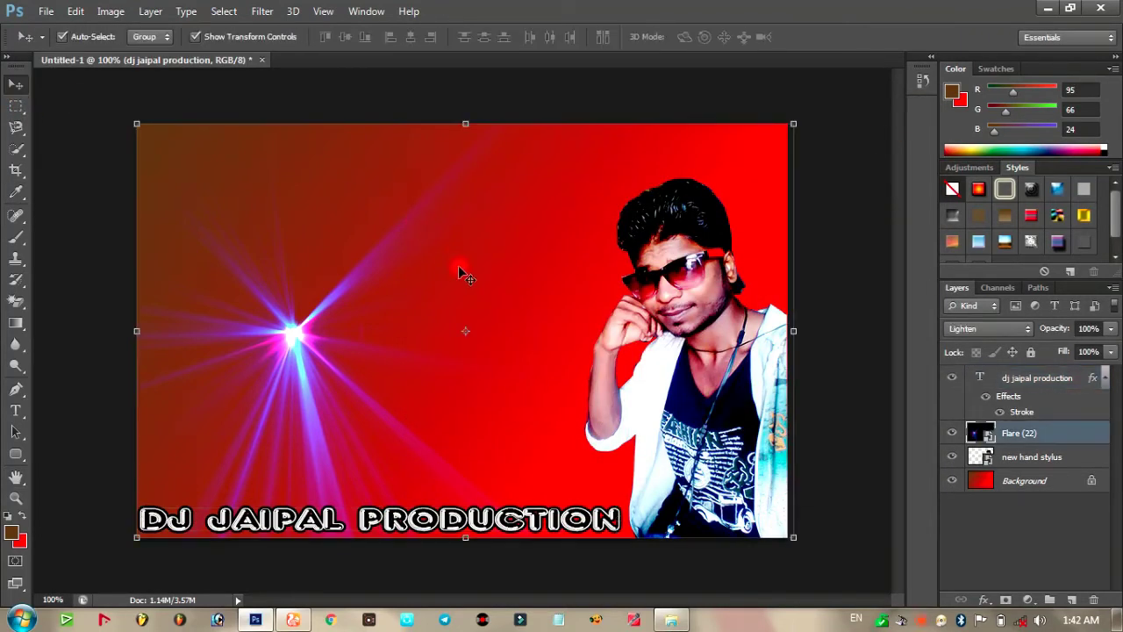
right_click(734, 387)
click(748, 390)
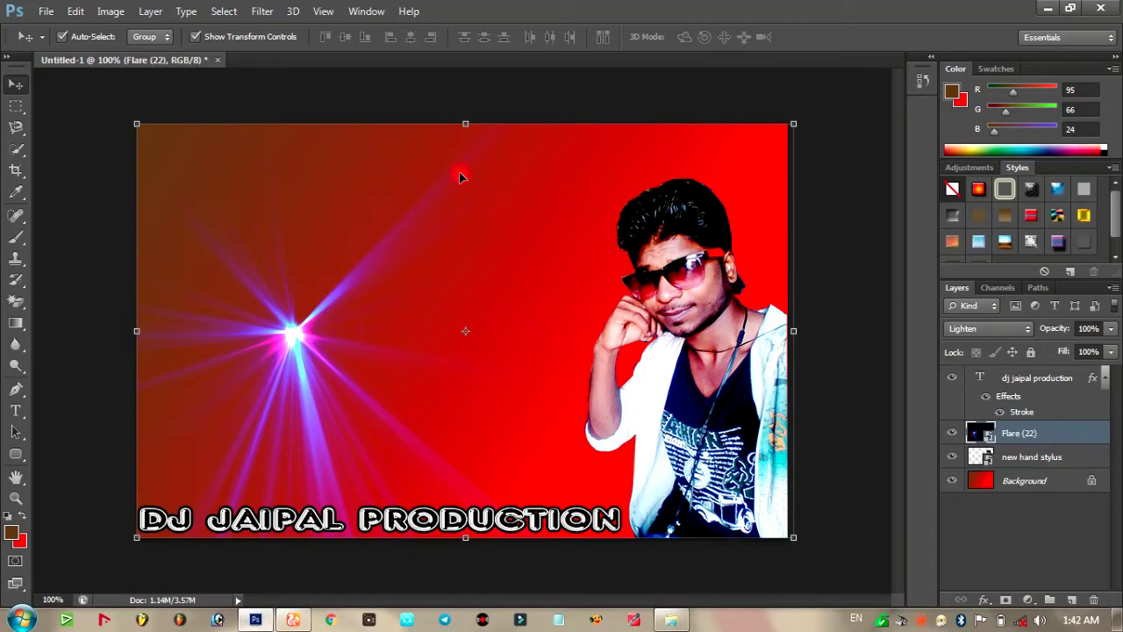
click(1017, 465)
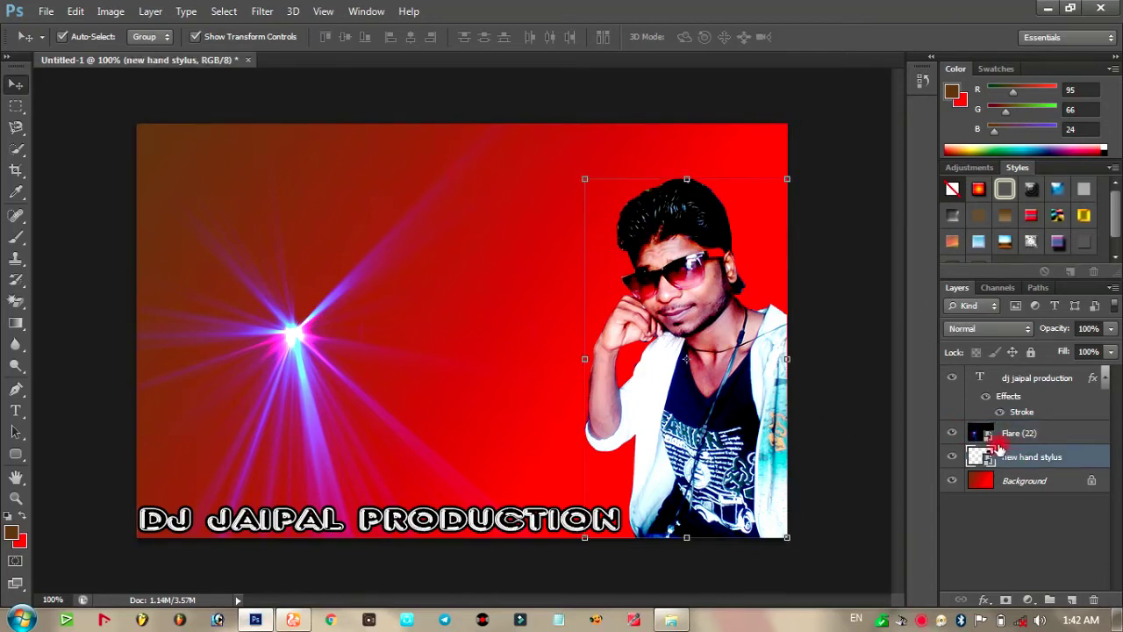
click(669, 300)
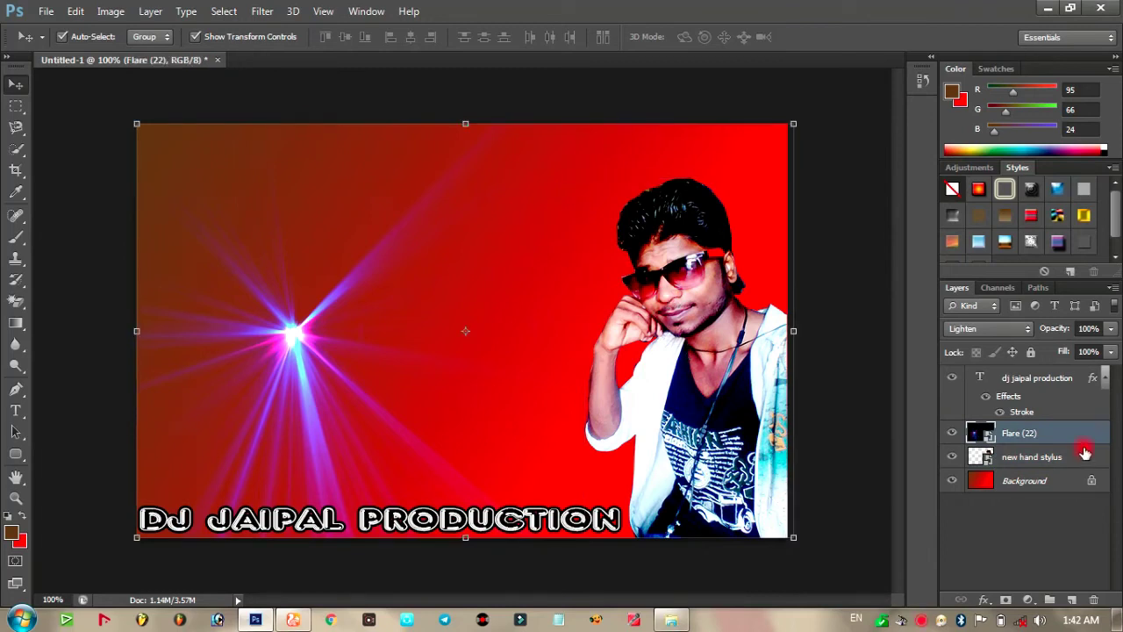
click(1055, 462)
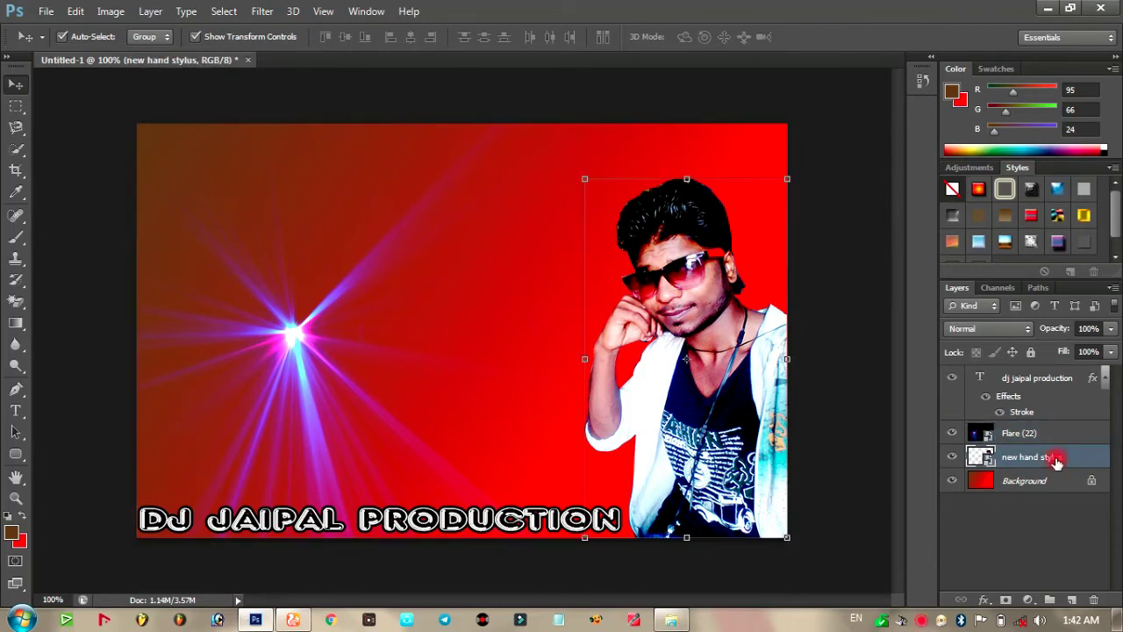
Step: Give the man a 3 px black outside Stroke layer style
click(148, 11)
mouse_move(173, 100)
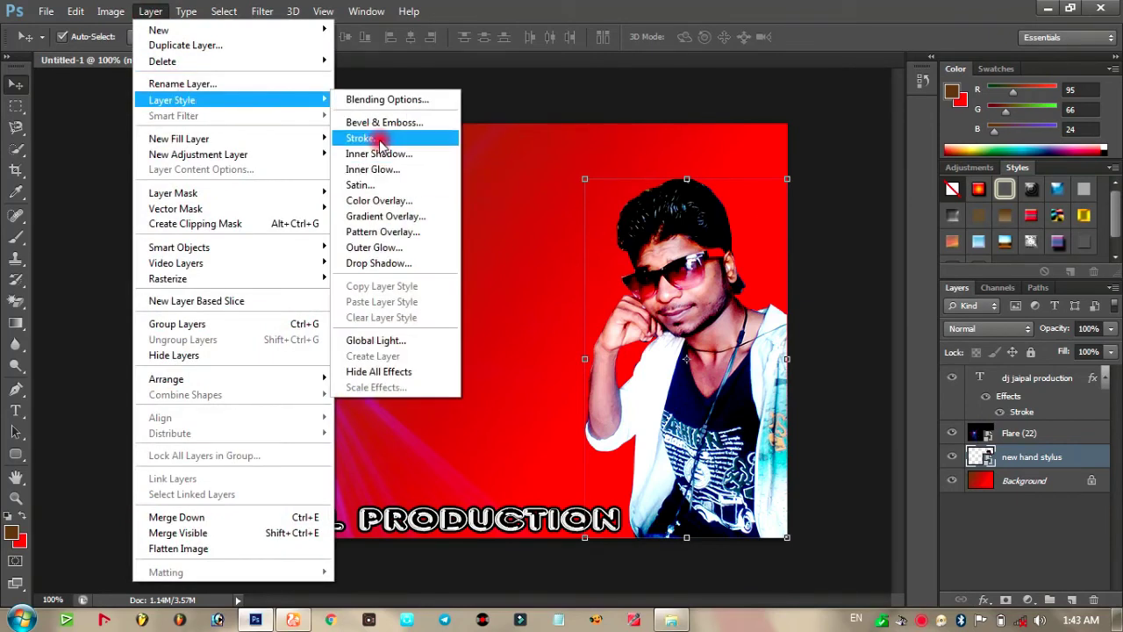
click(379, 139)
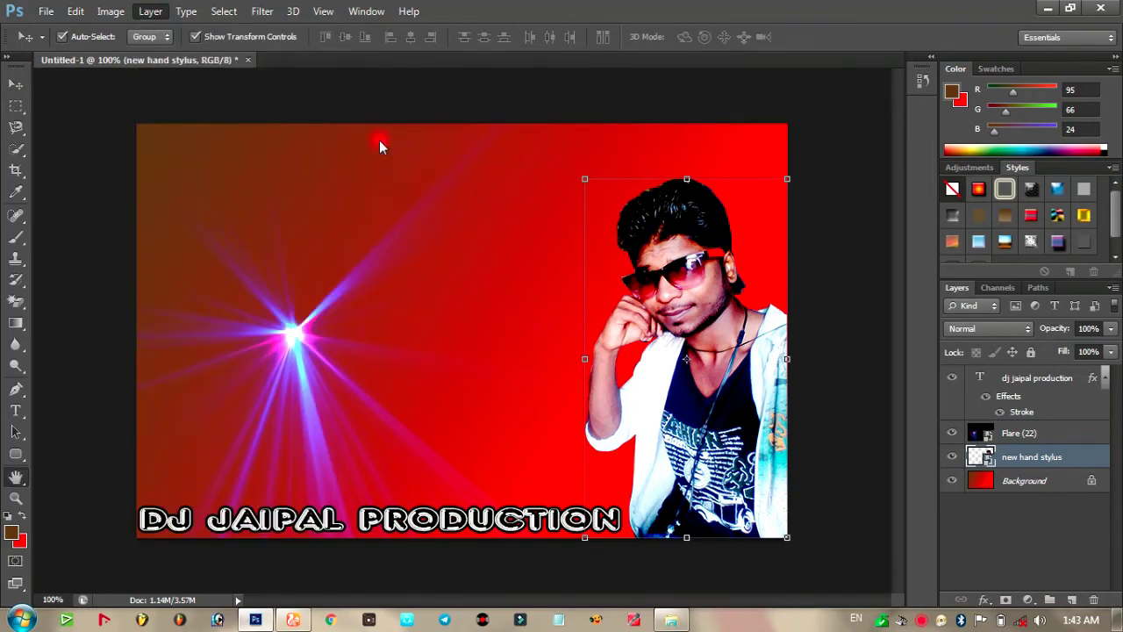
mouse_move(716, 107)
mouse_down()
mouse_move(427, 100)
mouse_move(358, 111)
mouse_move(351, 127)
mouse_up()
click(517, 158)
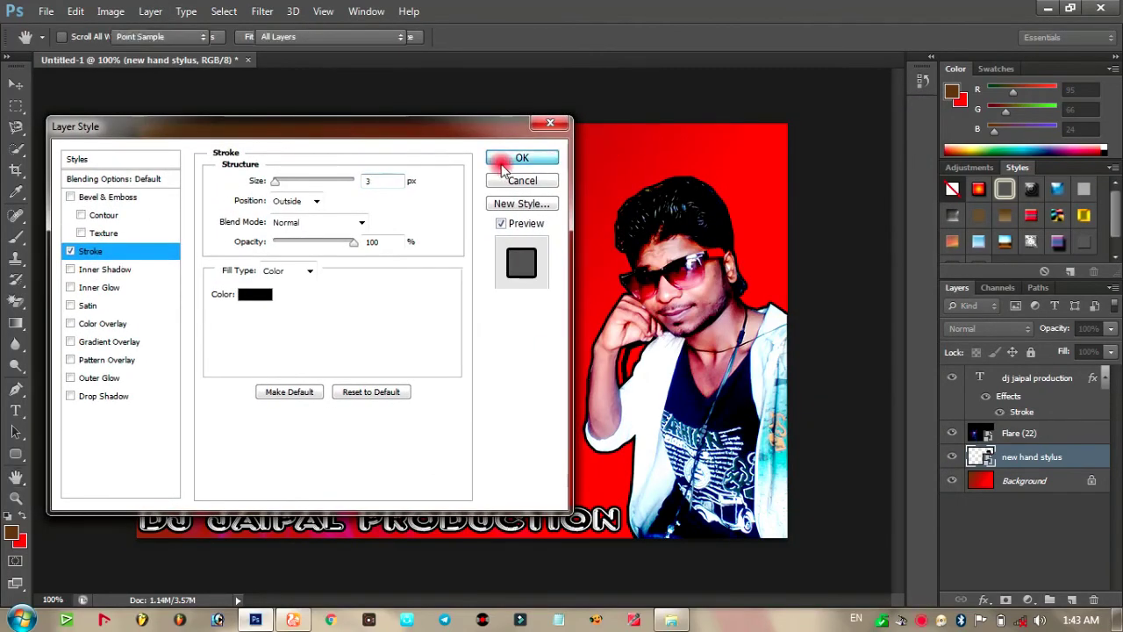
click(15, 106)
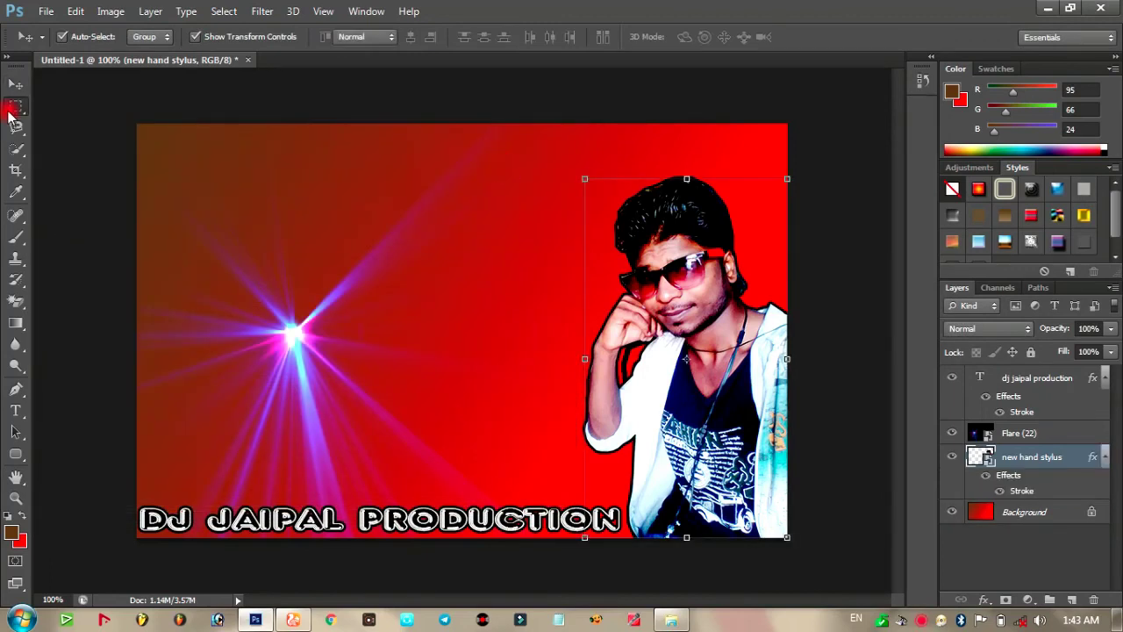
click(12, 88)
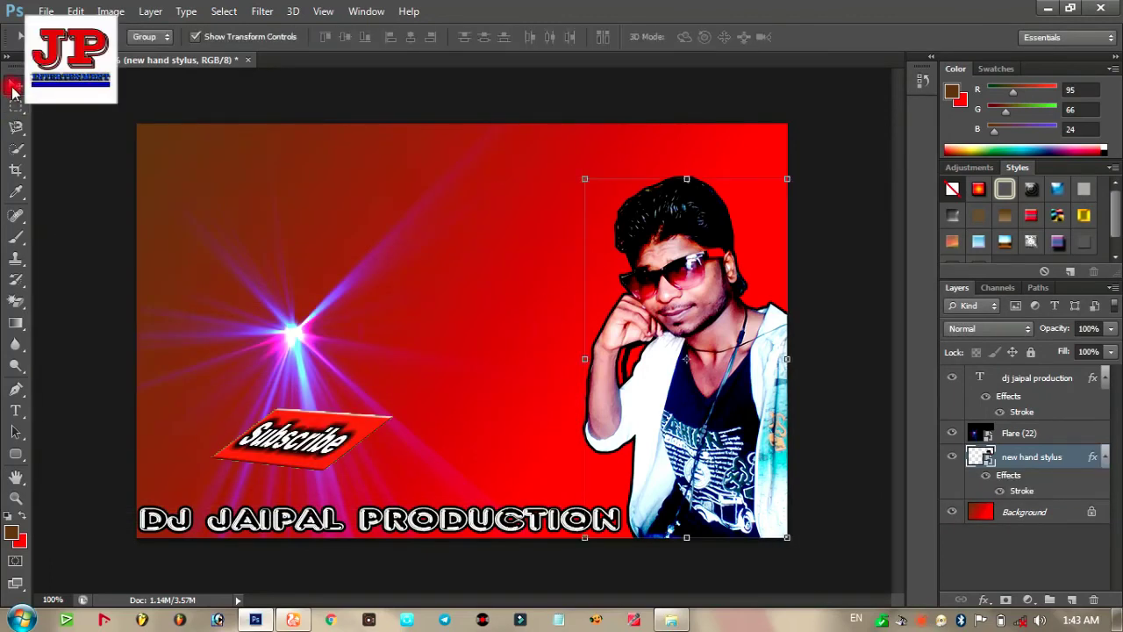
click(444, 282)
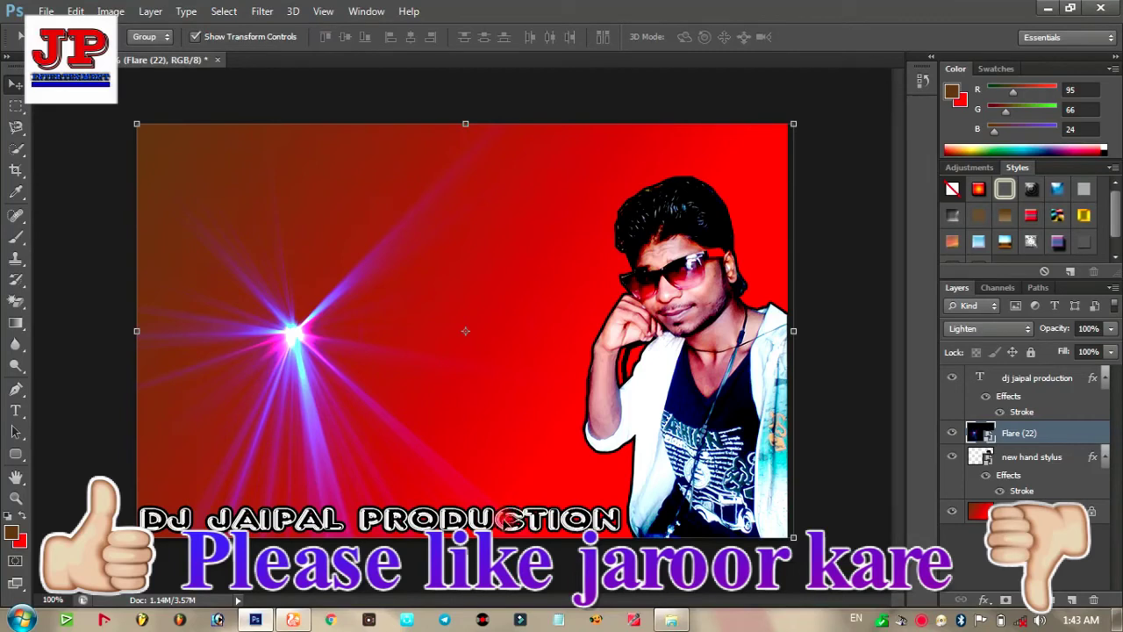
click(1036, 377)
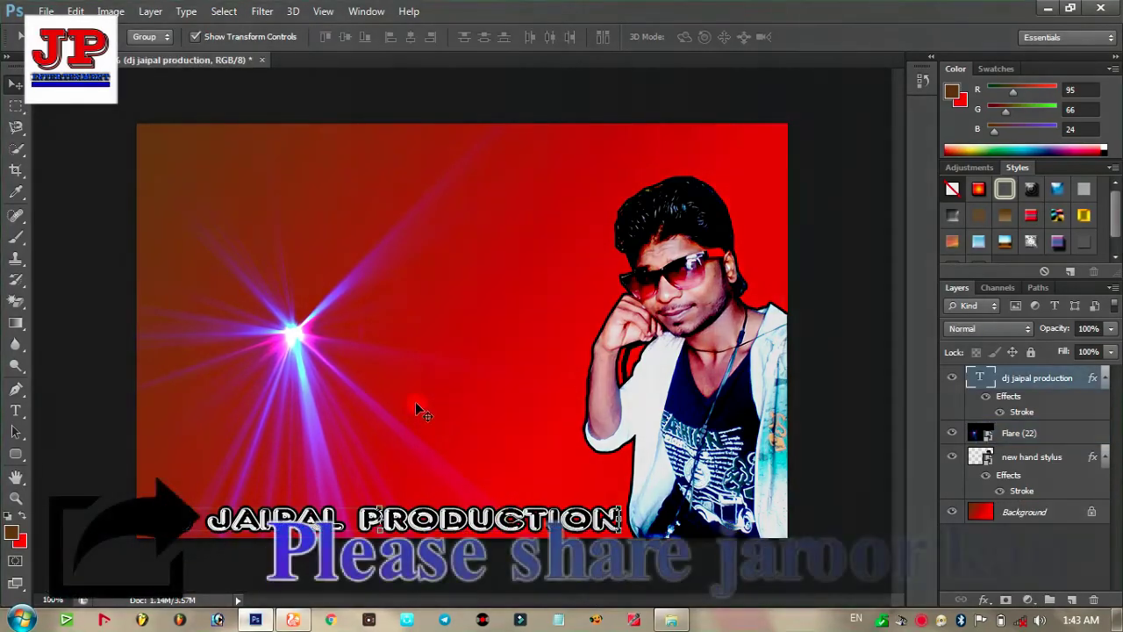
click(295, 377)
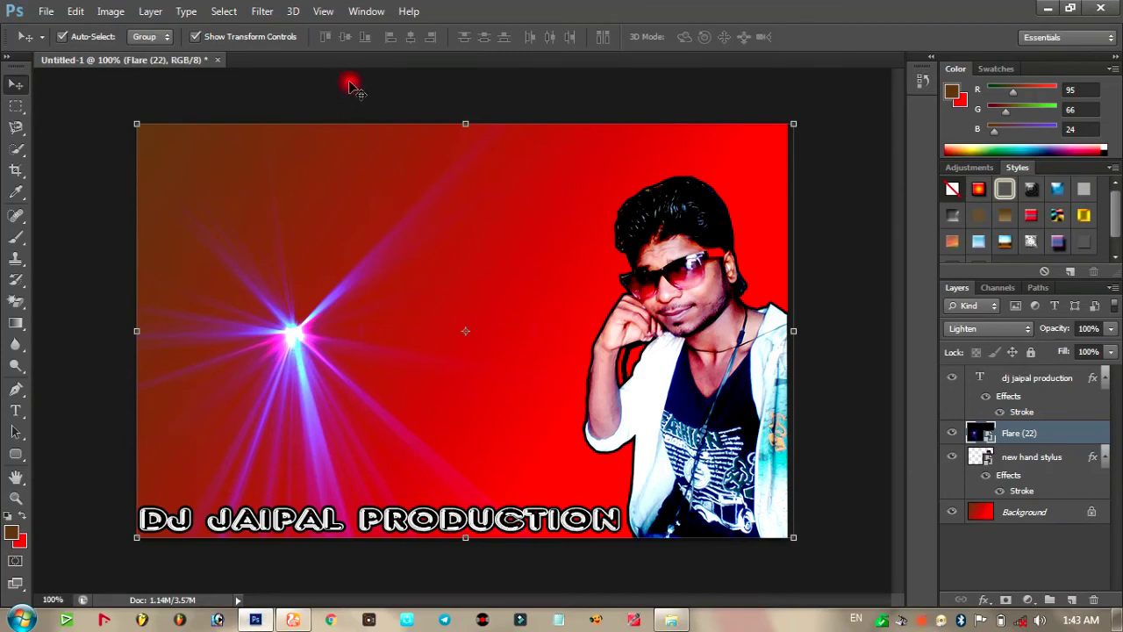
click(379, 105)
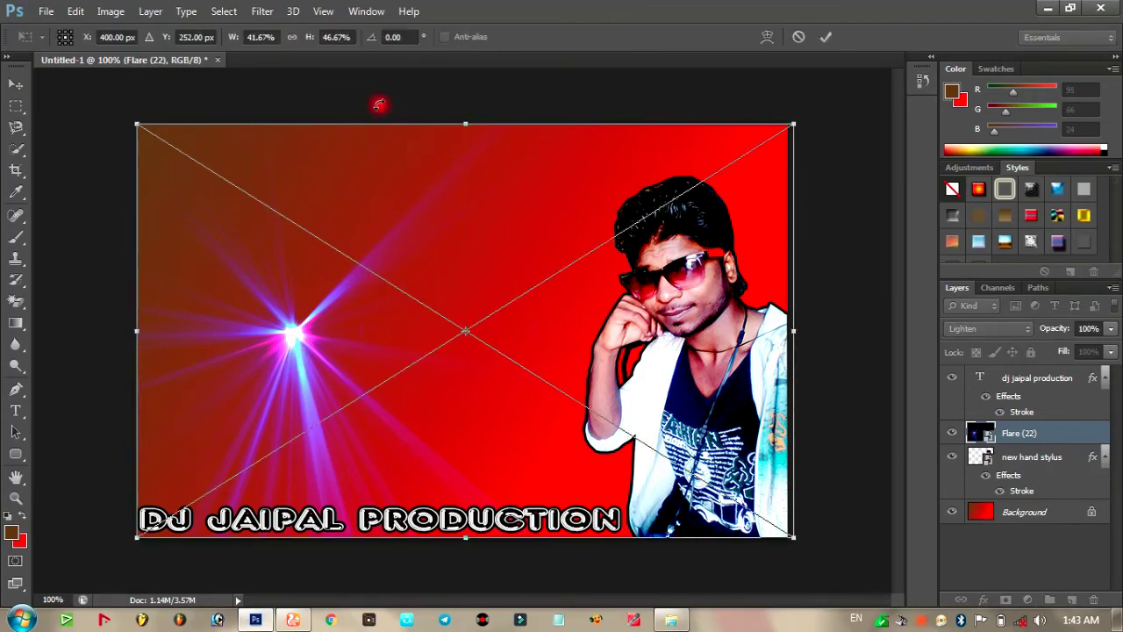
click(14, 88)
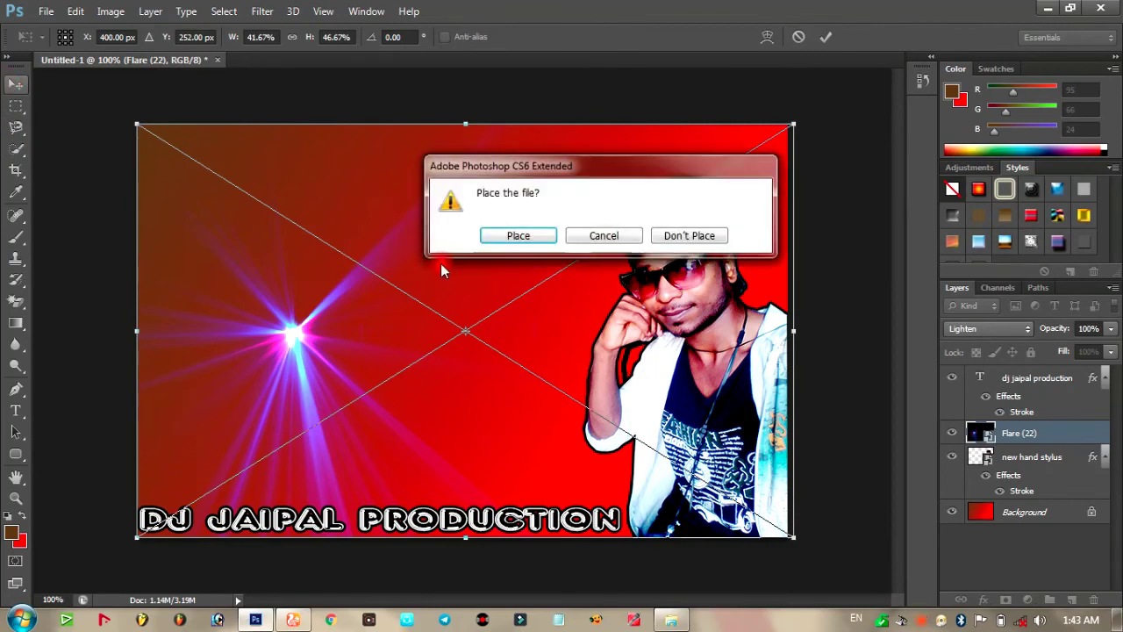
click(546, 235)
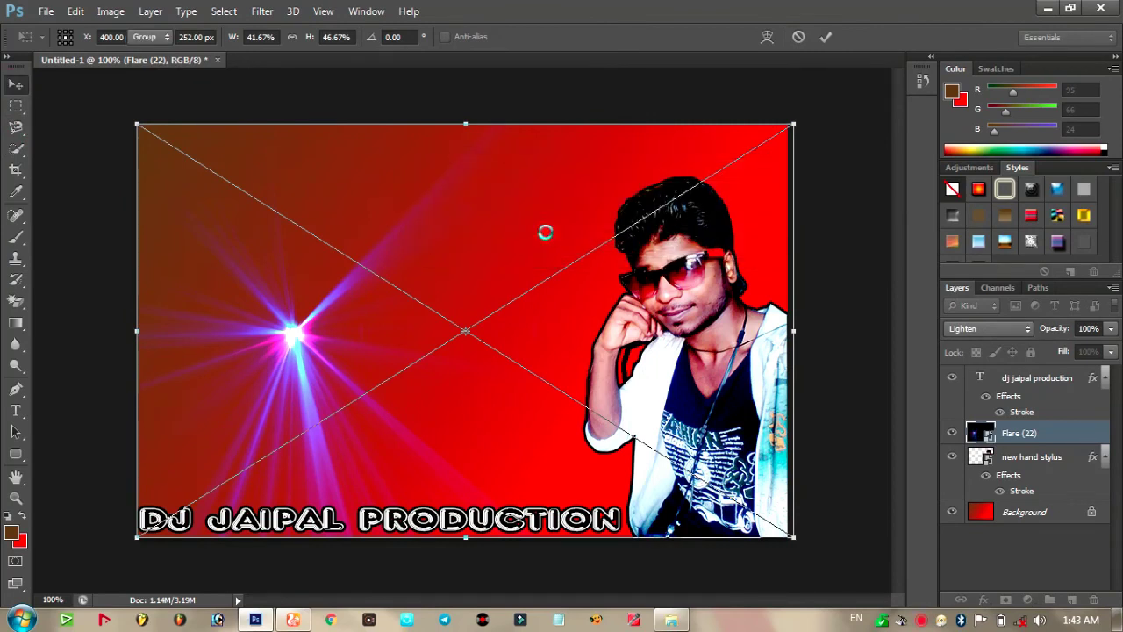
click(883, 315)
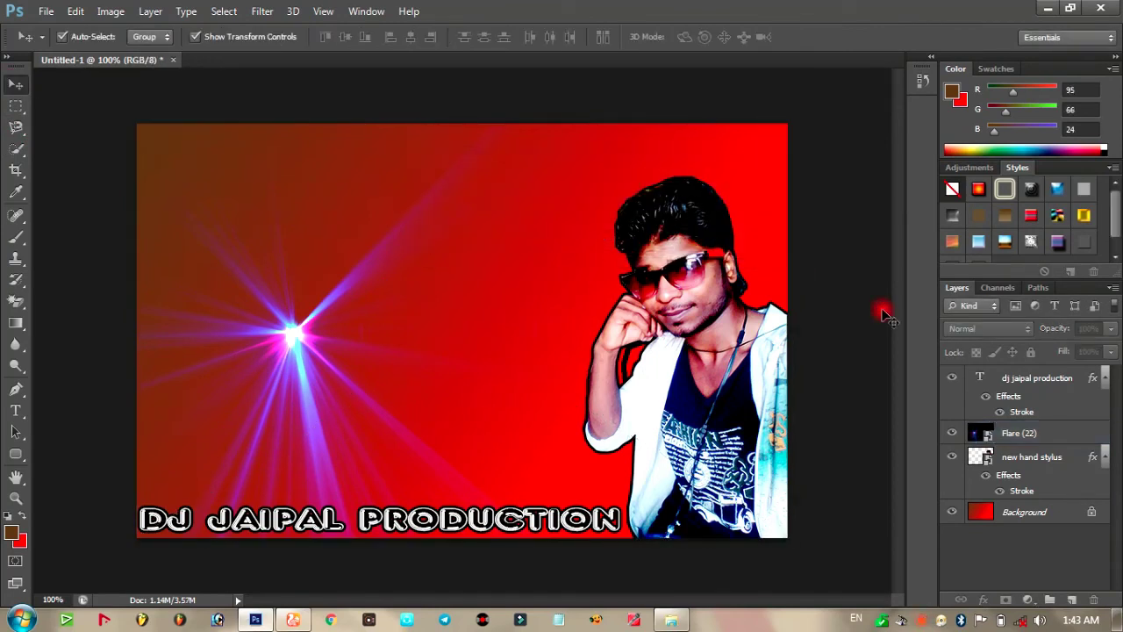